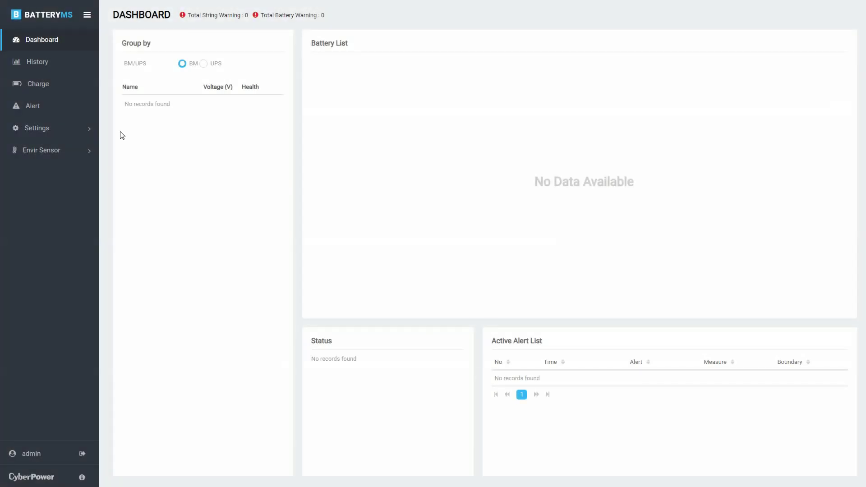
Step: In General settings, change the admin account's username to CyberPower
left_click(77, 131)
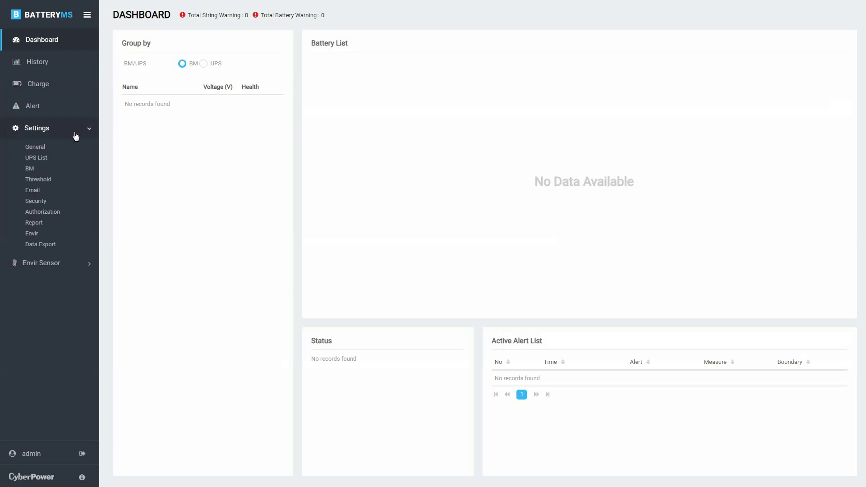
left_click(70, 148)
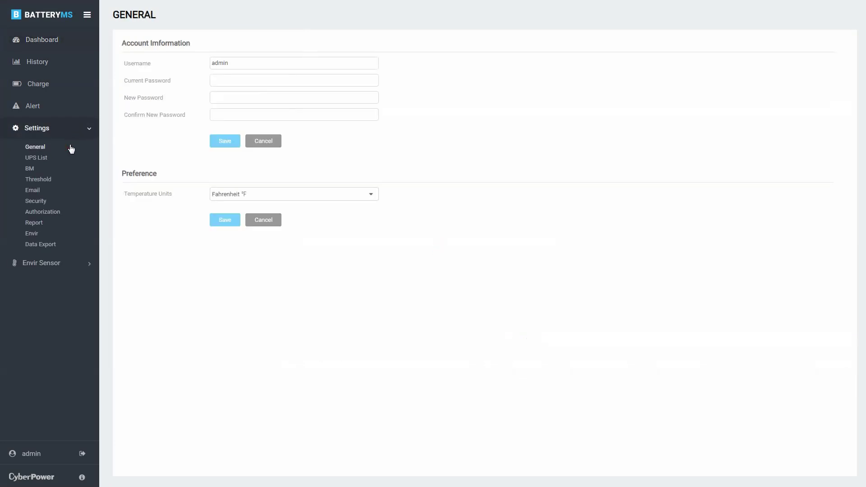
left_click(245, 66)
key("ctrl+a")
type("CyberPower")
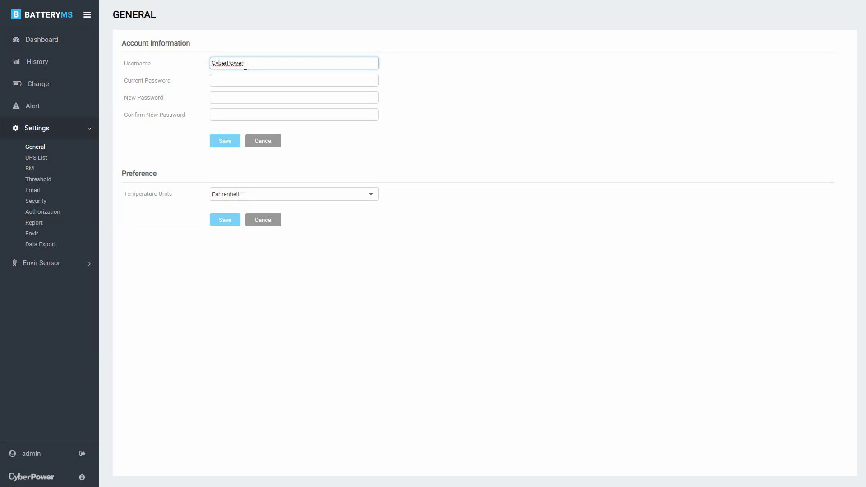
Step: Enter the current password, set and confirm a new password, and save
left_click(245, 77)
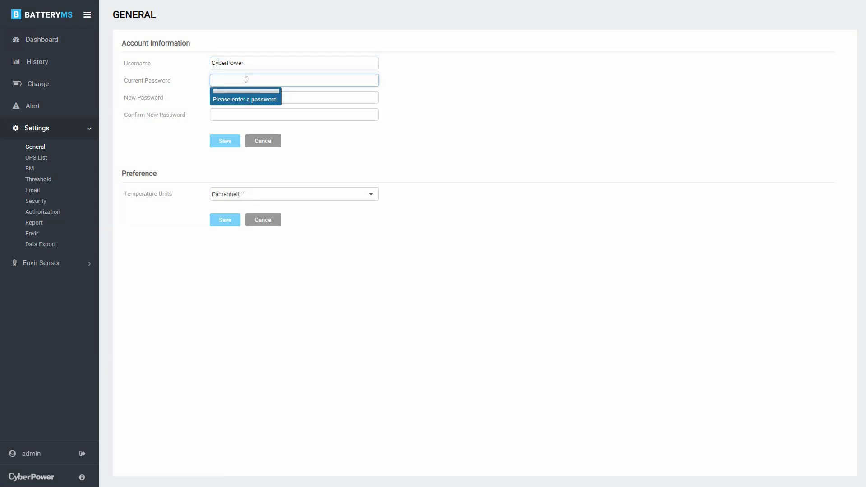
type("cyber")
left_click(290, 97)
type("cyber")
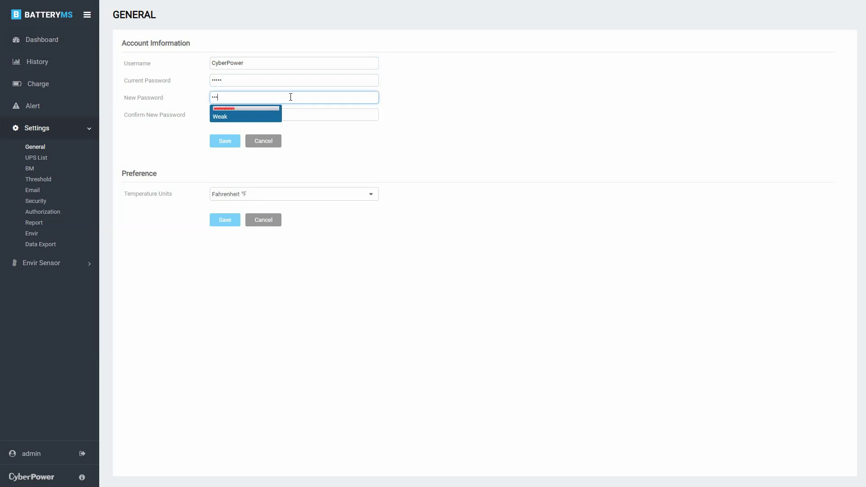
left_click(293, 114)
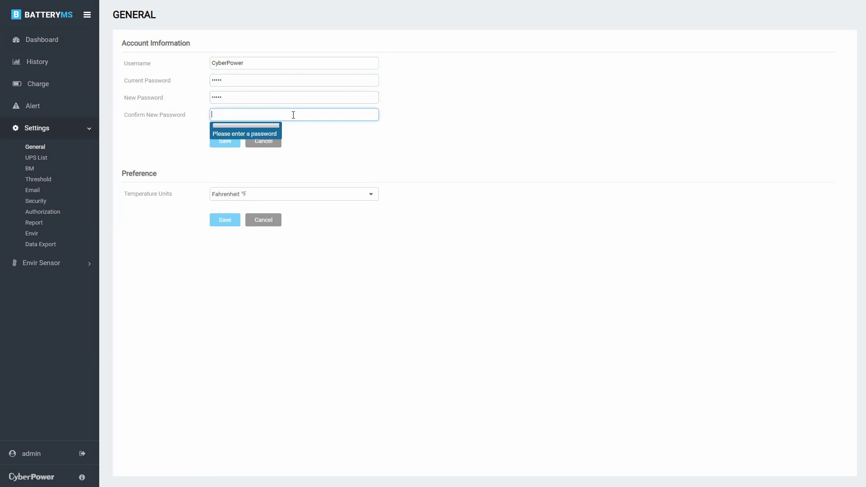
type("cyber")
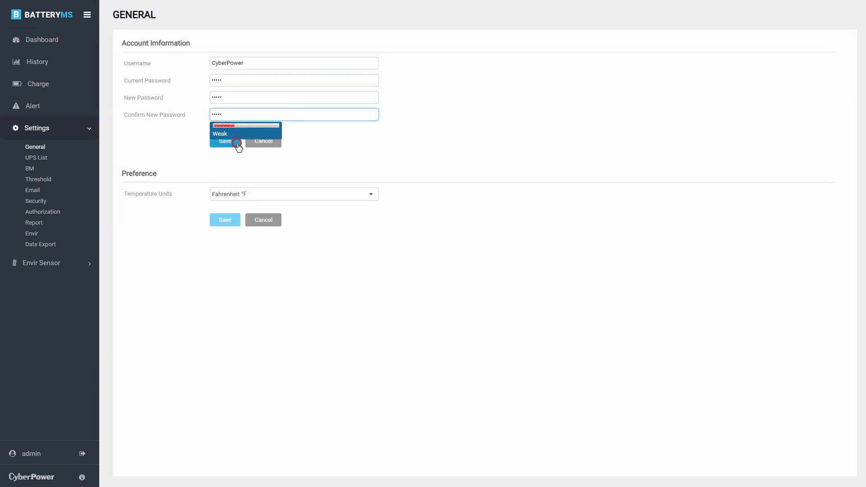
left_click(236, 142)
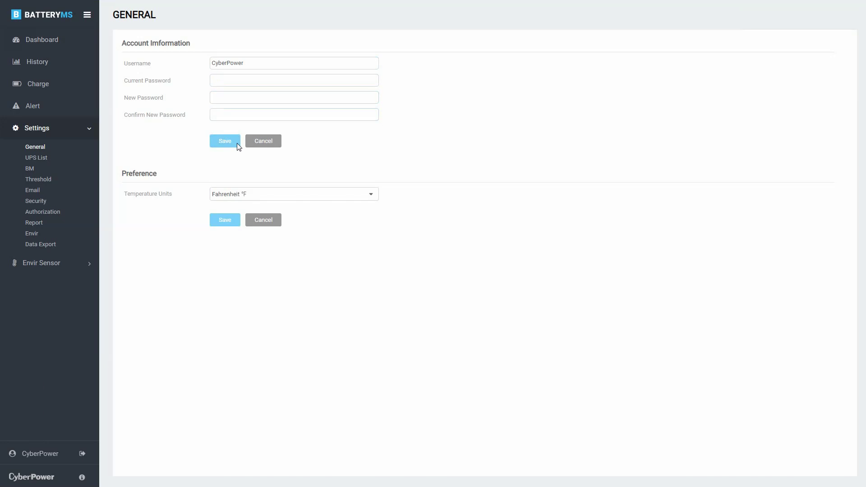
Step: Set Temperature Units to Celsius °C and save the preference
left_click(333, 194)
left_click(333, 205)
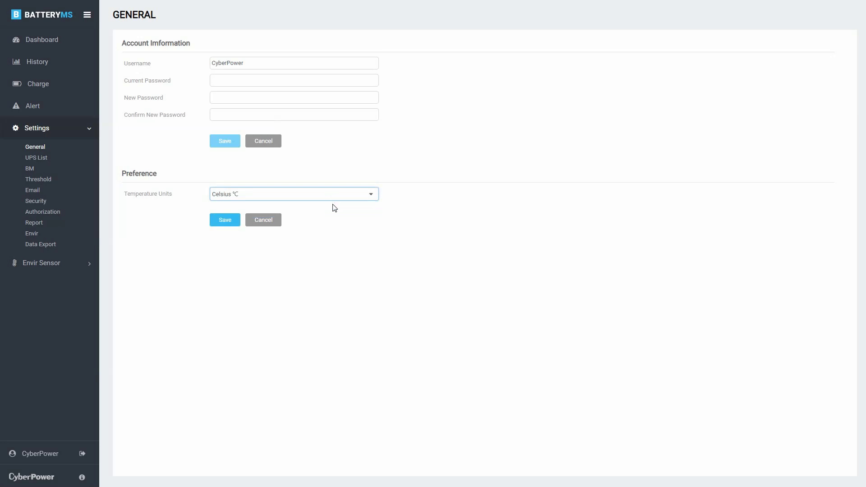
left_click(226, 222)
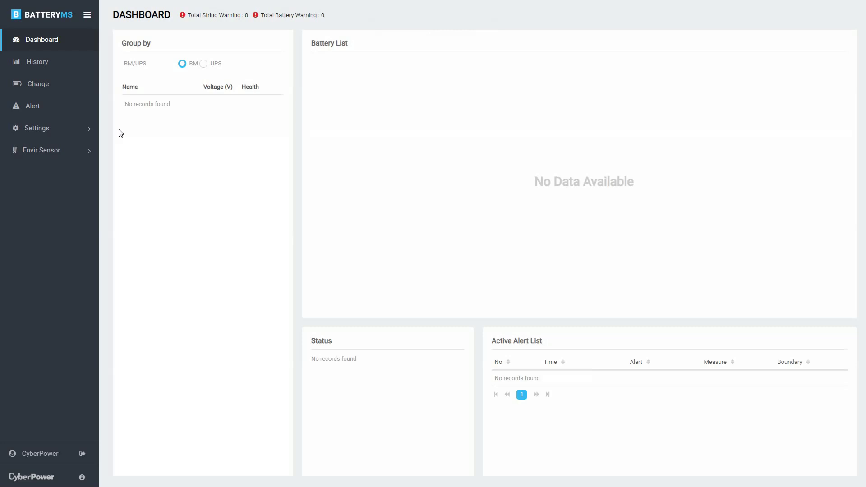
Step: Start a new UPS in the UPS List: name OL10K, model OL10KRTMB, power 10KW
left_click(83, 130)
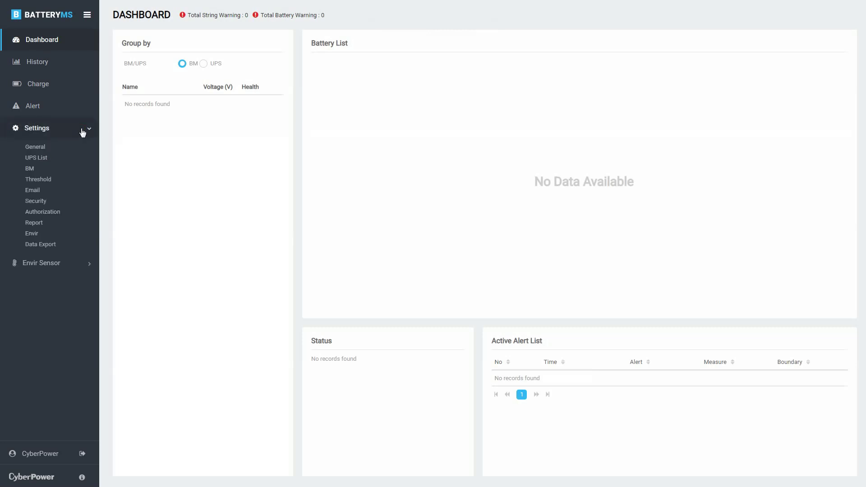
left_click(68, 159)
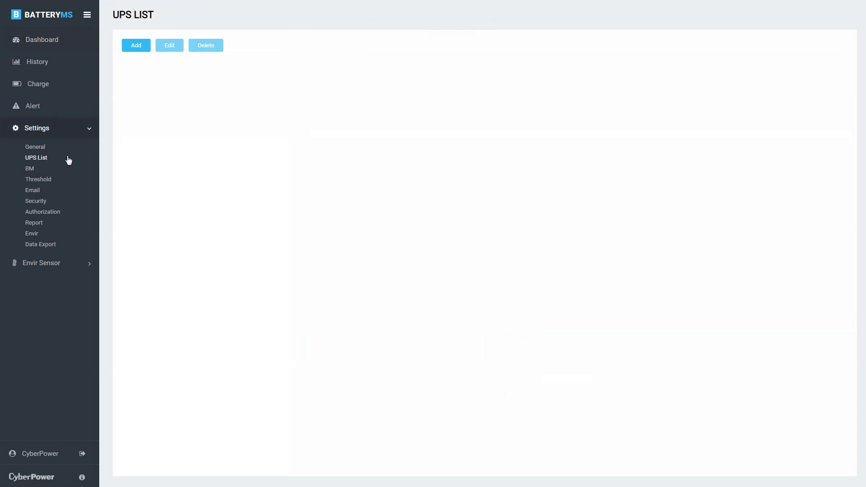
left_click(136, 47)
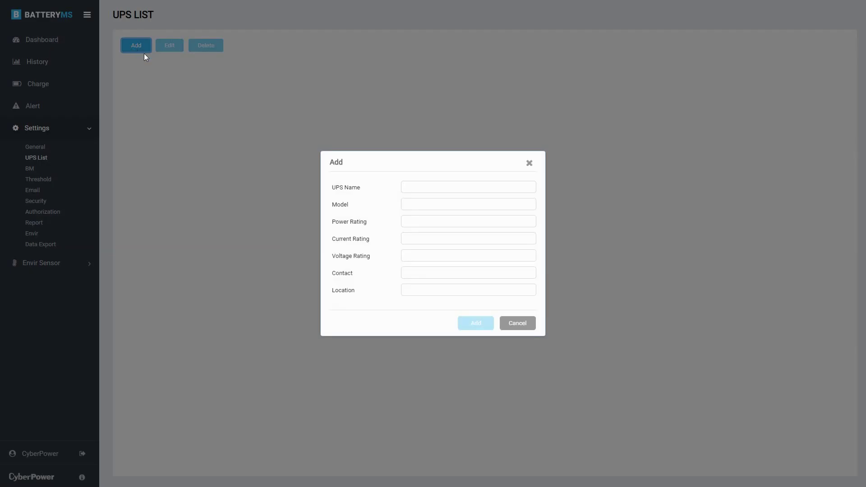
left_click(436, 185)
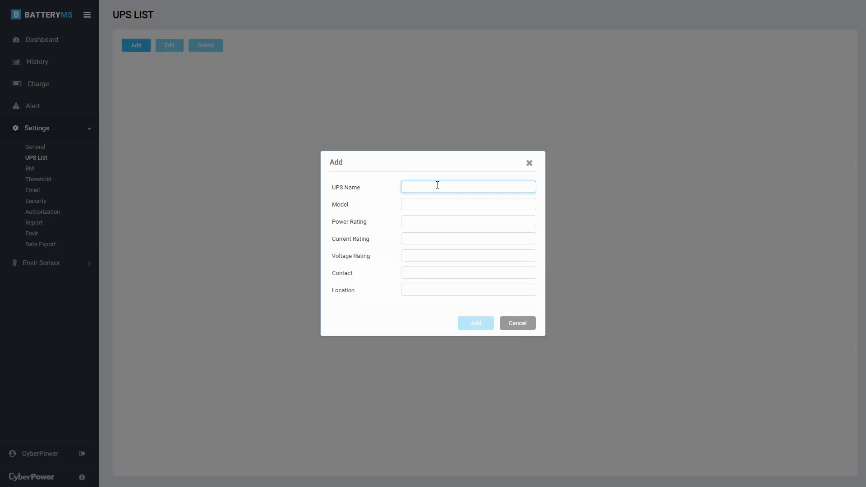
type("OL10K")
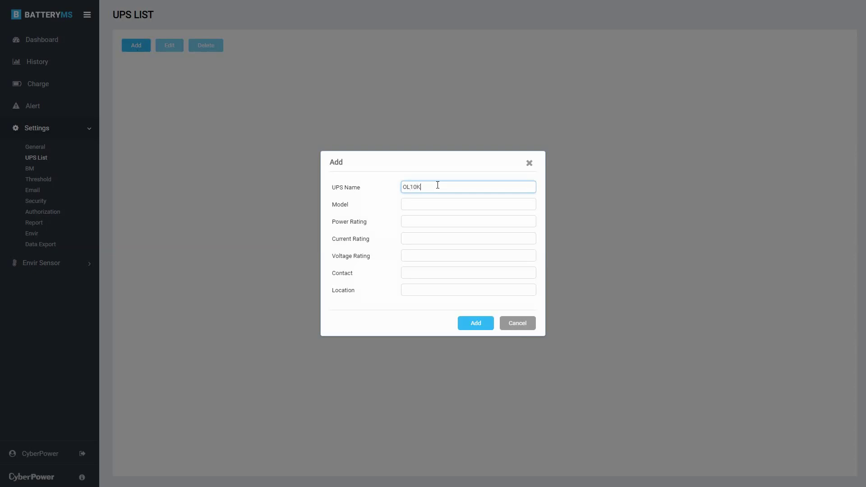
left_click(440, 204)
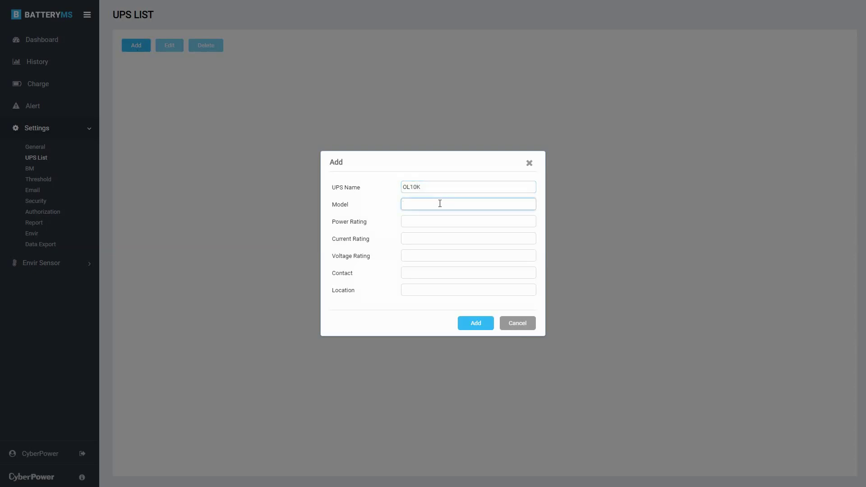
type("OL10KRTMB")
left_click(443, 220)
type("10")
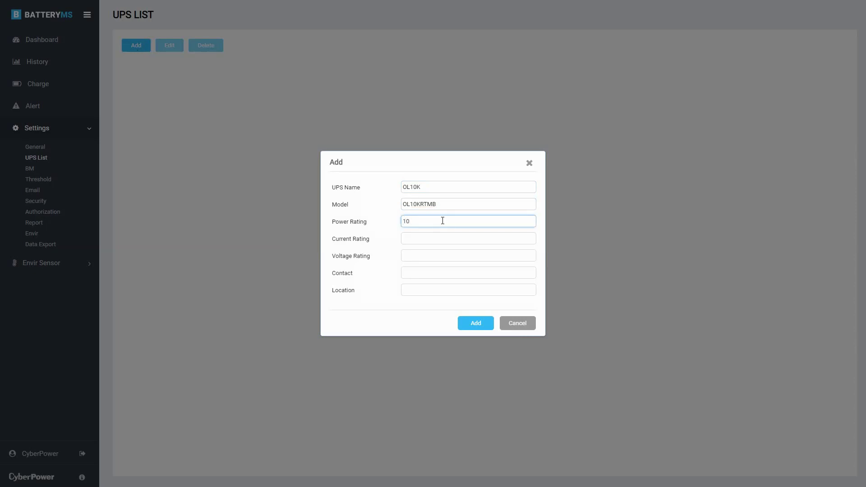
type("KW")
Step: Enter current 50A, voltage 200, contact IT Manager and location 12F Server Room
left_click(442, 237)
type("50")
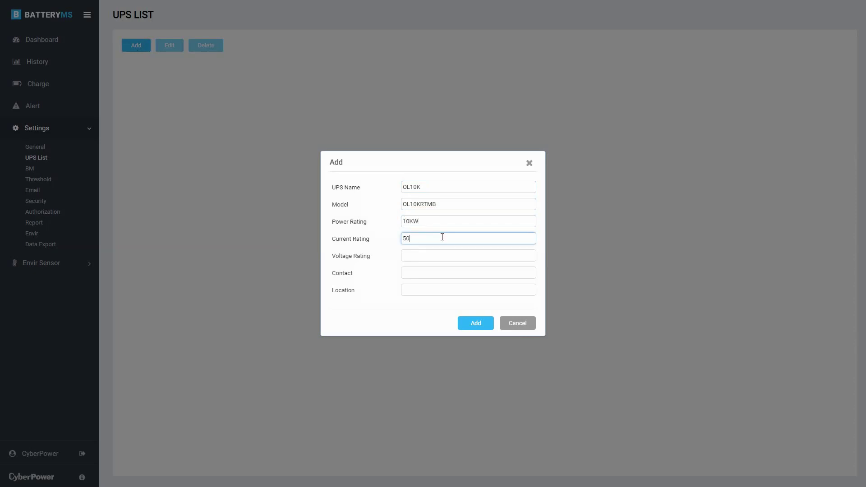
type("A")
left_click(439, 256)
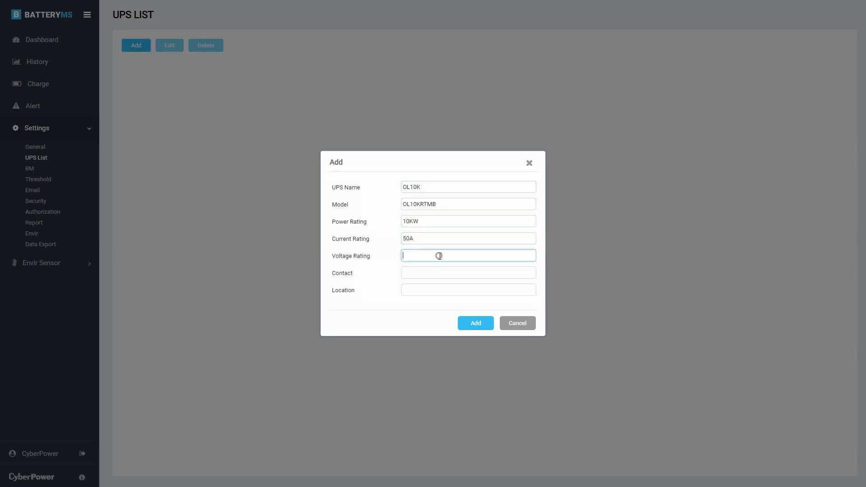
type("200V")
left_click(438, 272)
type("IT M")
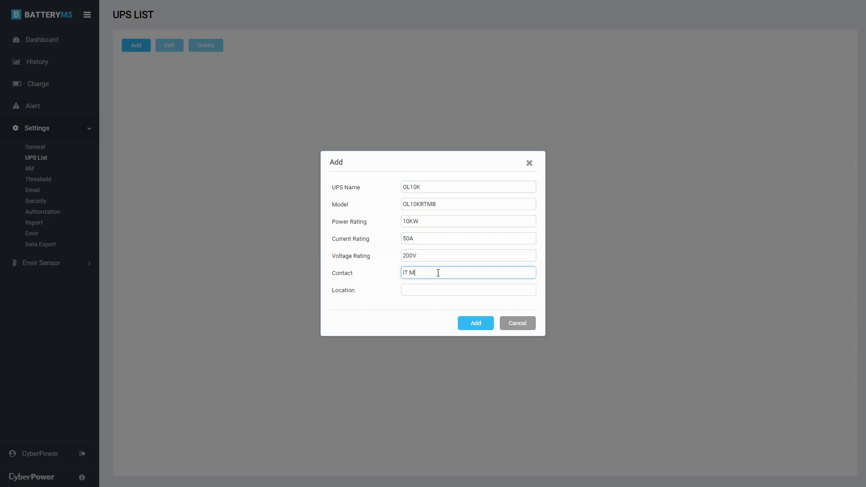
type("anager")
left_click(440, 288)
type("12F")
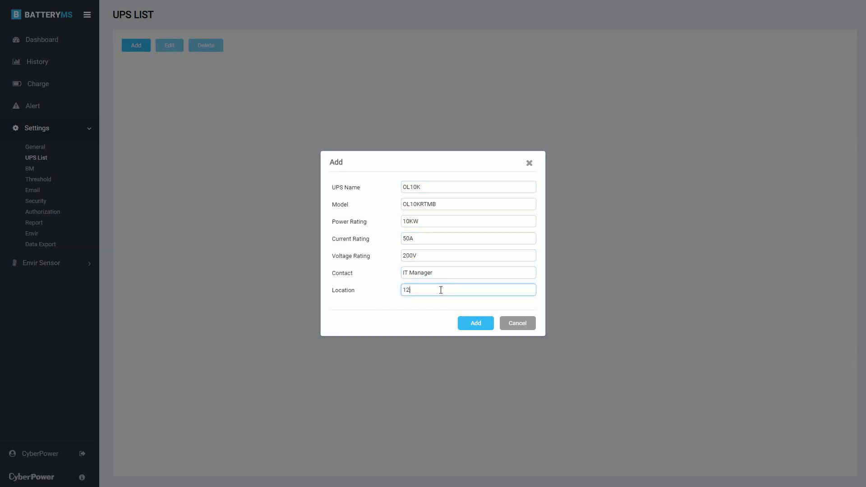
type(" Server Room")
Step: Confirm adding the OL10K UPS to the UPS list
left_click(470, 323)
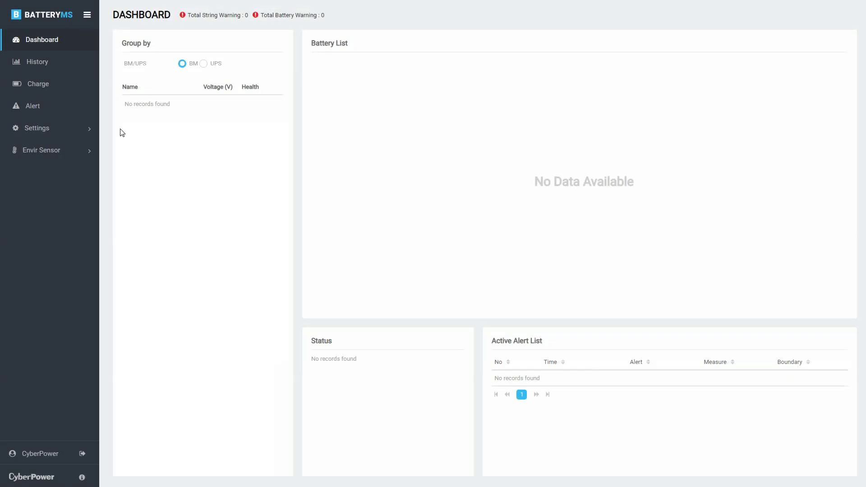
Step: On the BM list, add a battery monitor at the IP ending 36.240
left_click(81, 131)
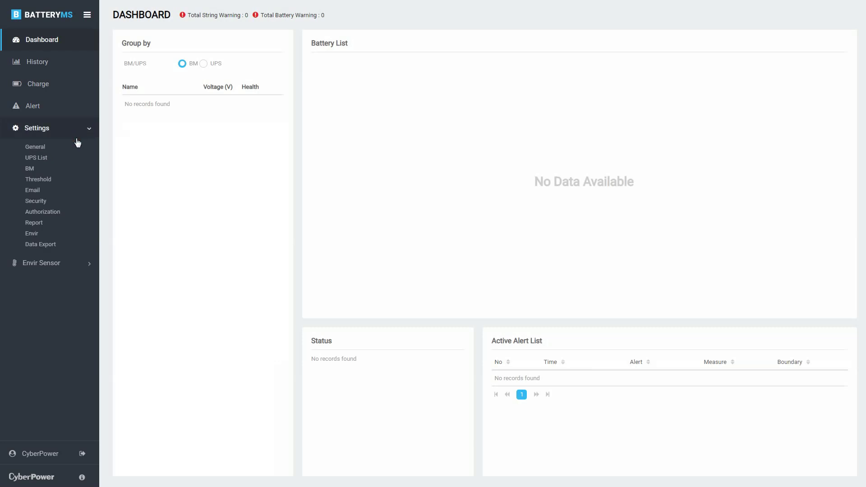
left_click(59, 171)
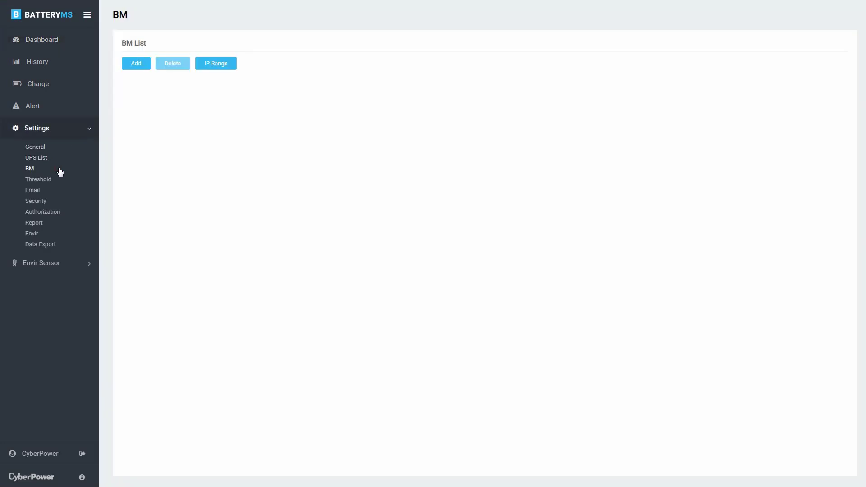
left_click(130, 65)
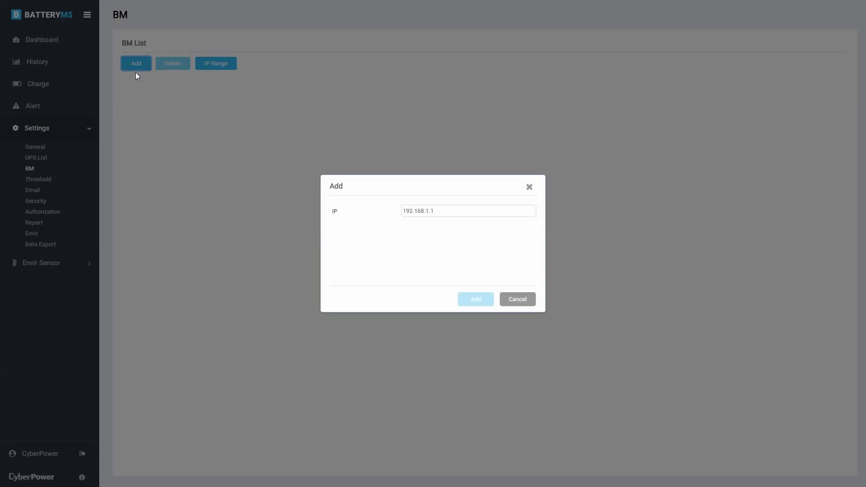
left_click(406, 211)
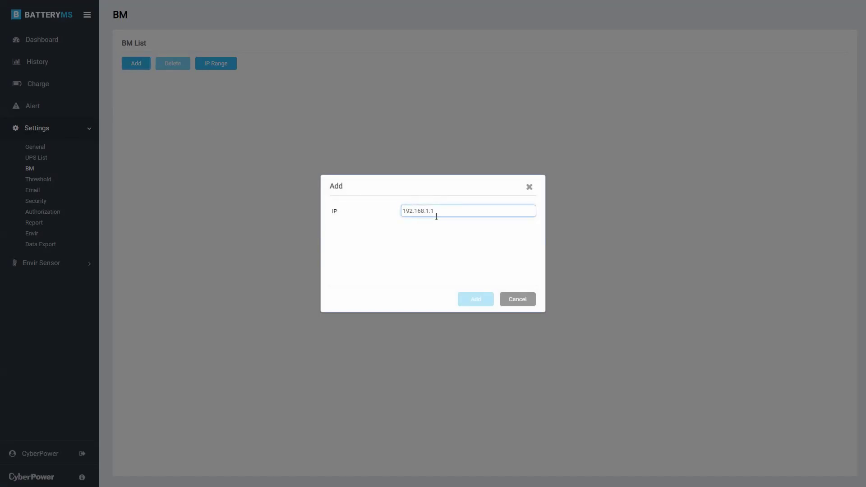
key("BackSpace")
key("BackSpace")
key("BackSpace")
type("36.240")
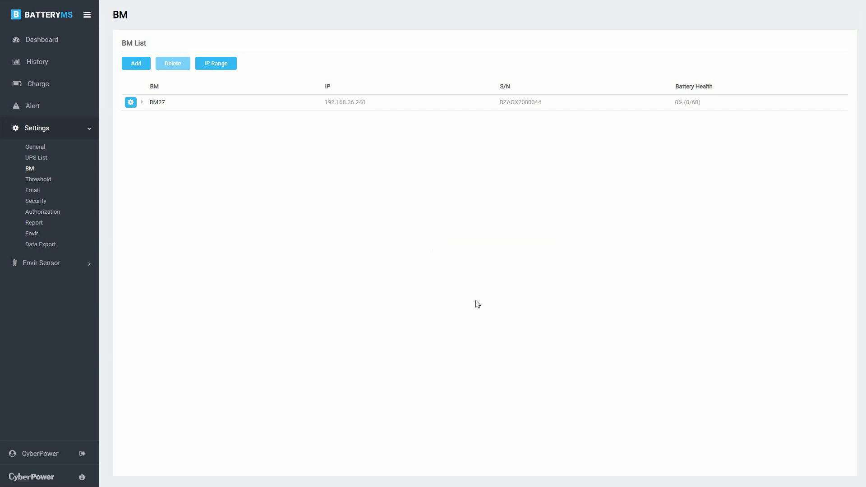
Step: Add a second battery monitor at IP 192.168.203.201
left_click(140, 64)
left_click(408, 211)
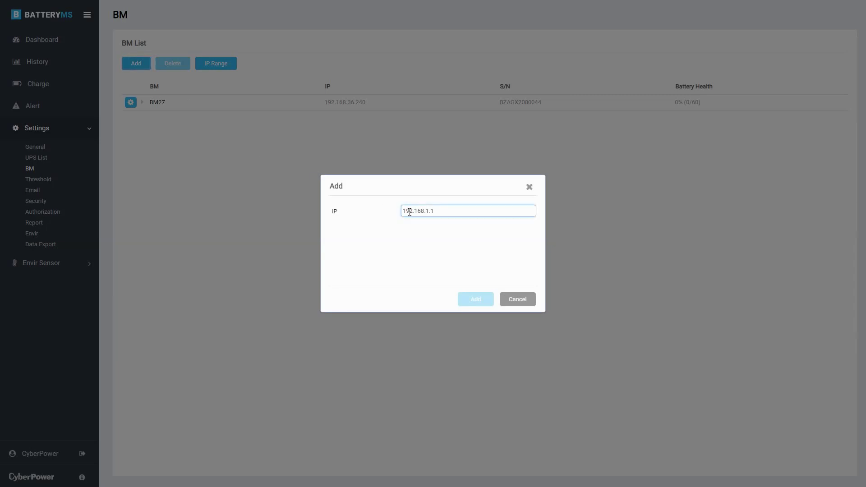
type("20")
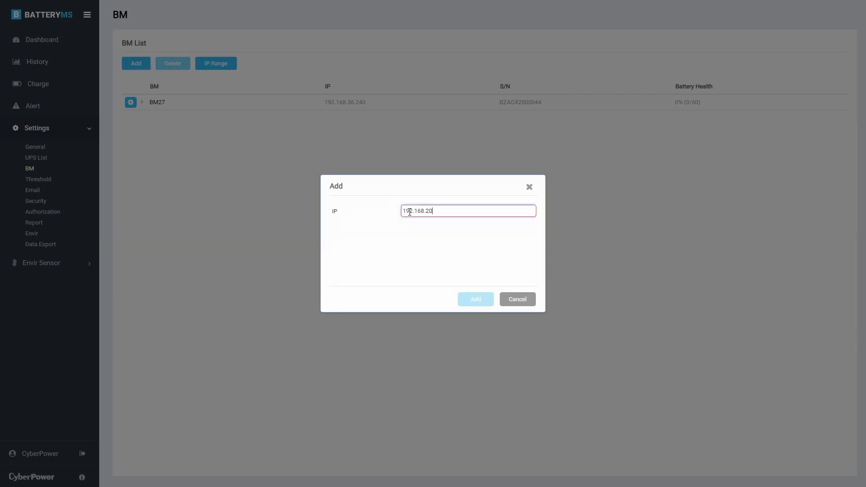
type("3.201")
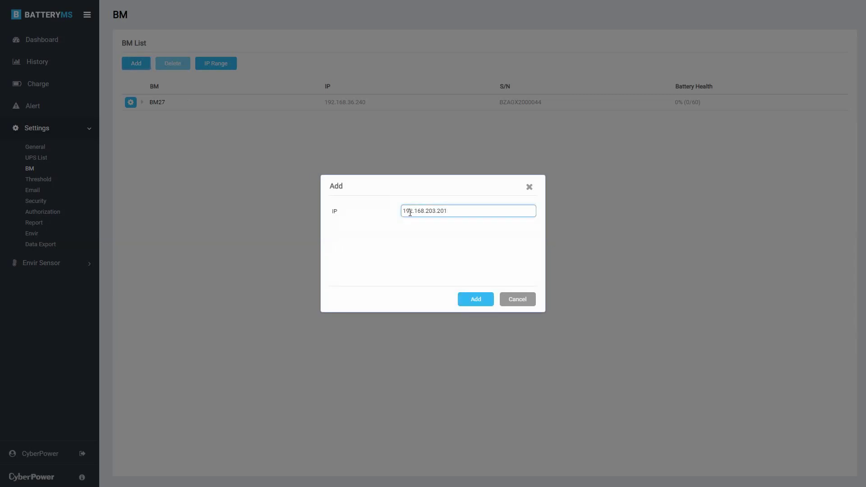
left_click(461, 296)
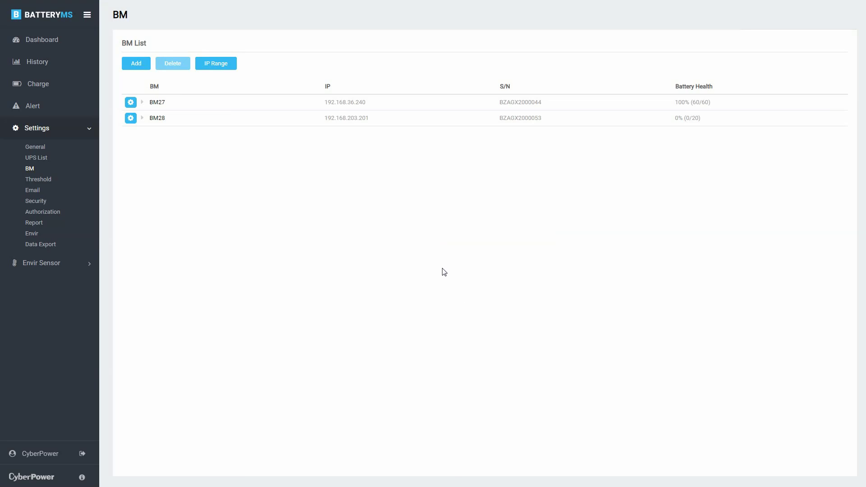
Step: Dismiss the IP Range scan and expand BM27 to show strings A, B and C
left_click(221, 63)
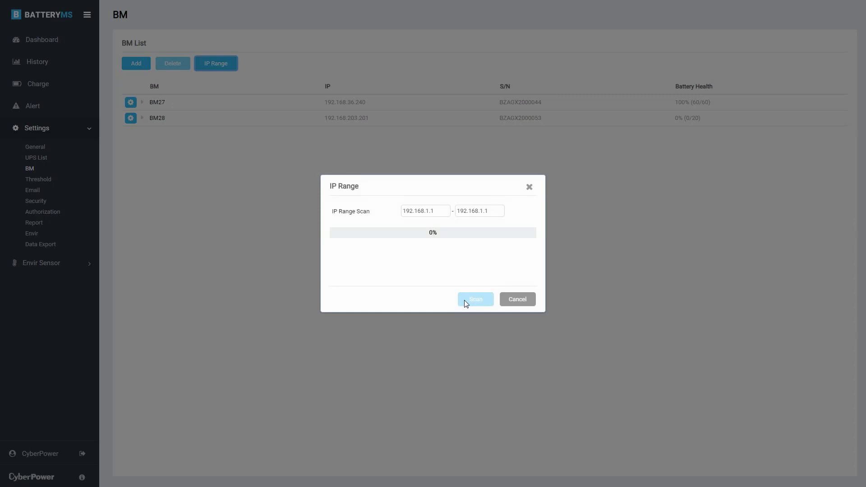
left_click(525, 188)
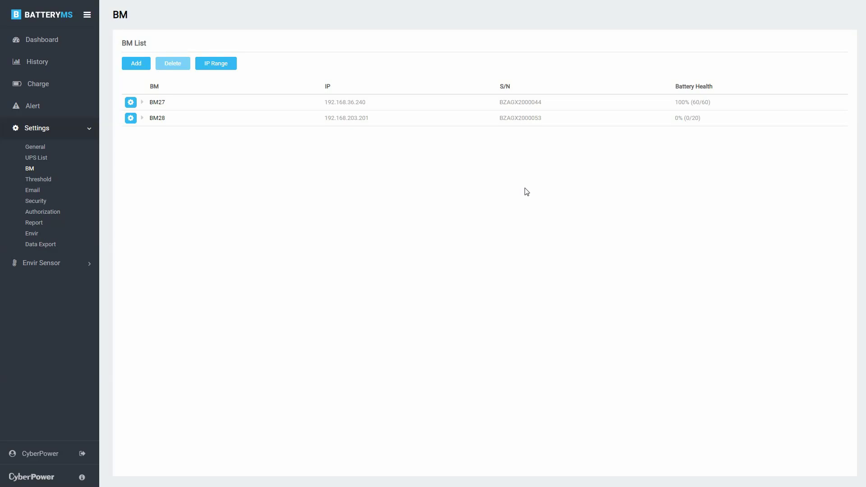
left_click(142, 102)
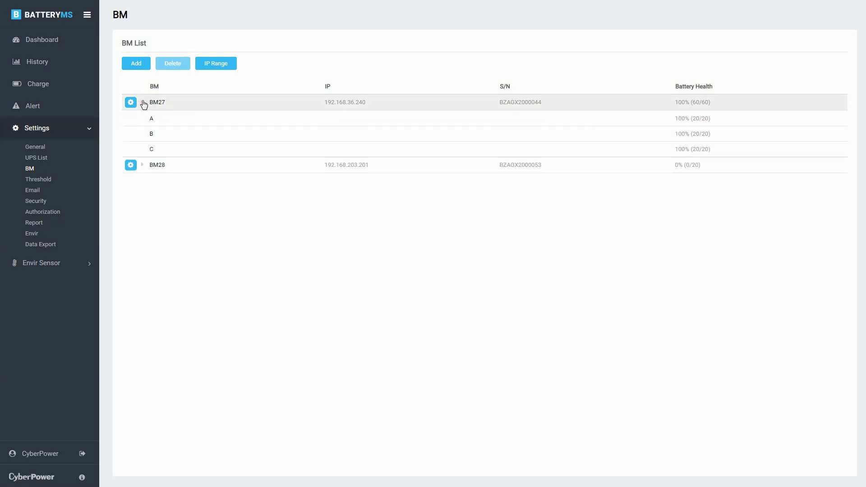
Step: Open BM27's settings, keeping equalization On and the impedance period at 6 hrs
left_click(130, 102)
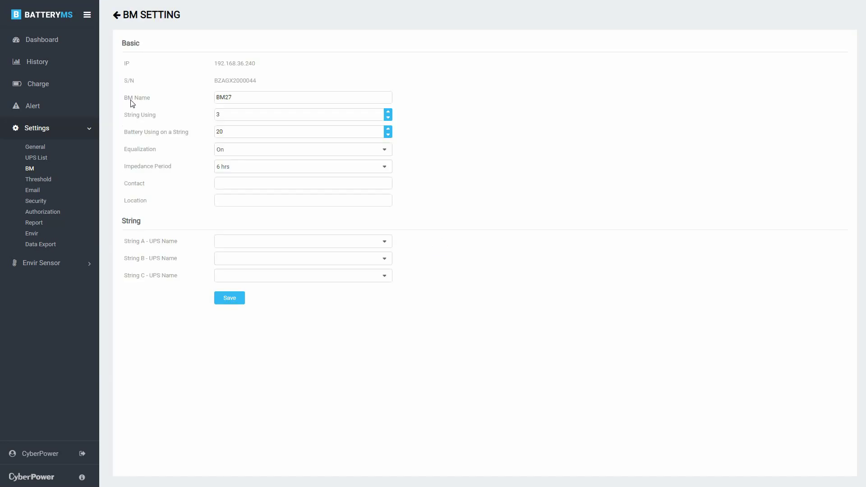
left_click(261, 96)
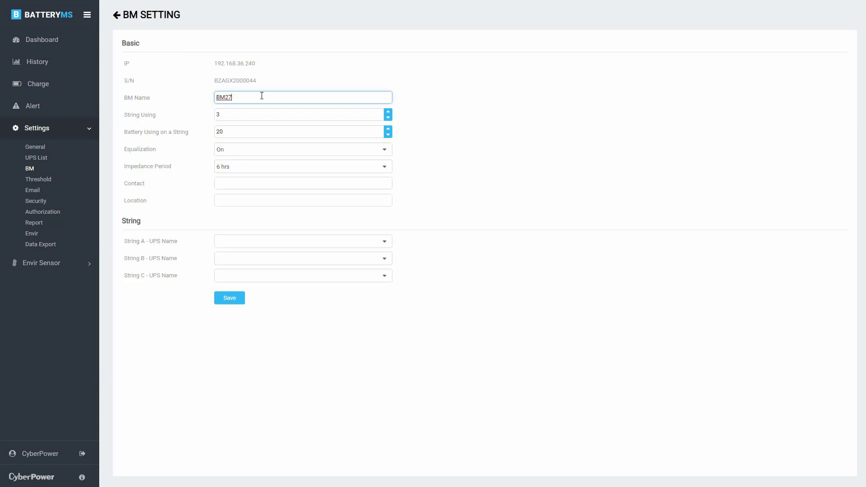
left_click(262, 114)
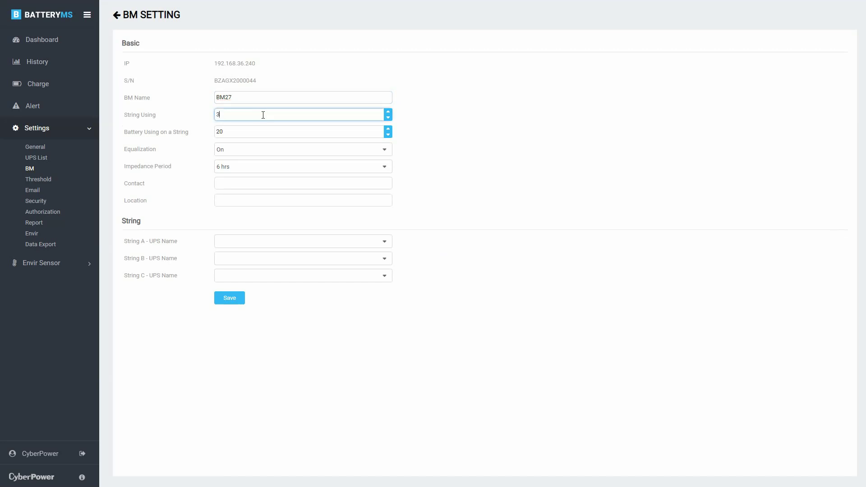
left_click(264, 131)
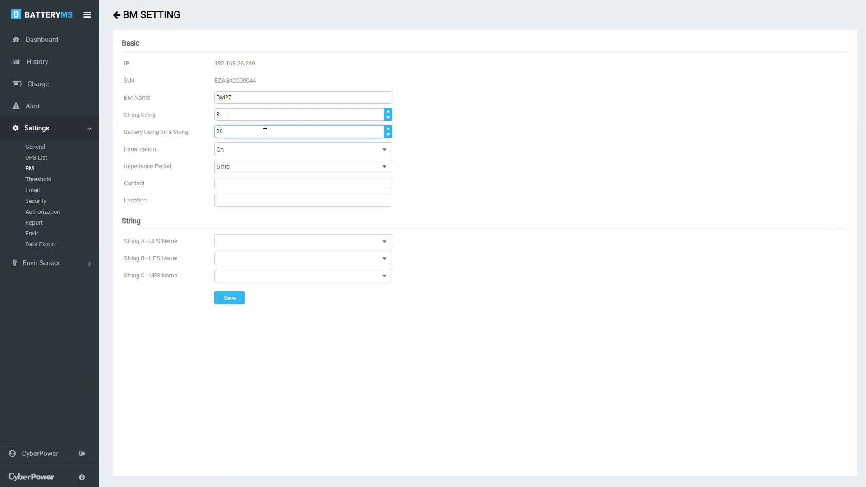
left_click(265, 148)
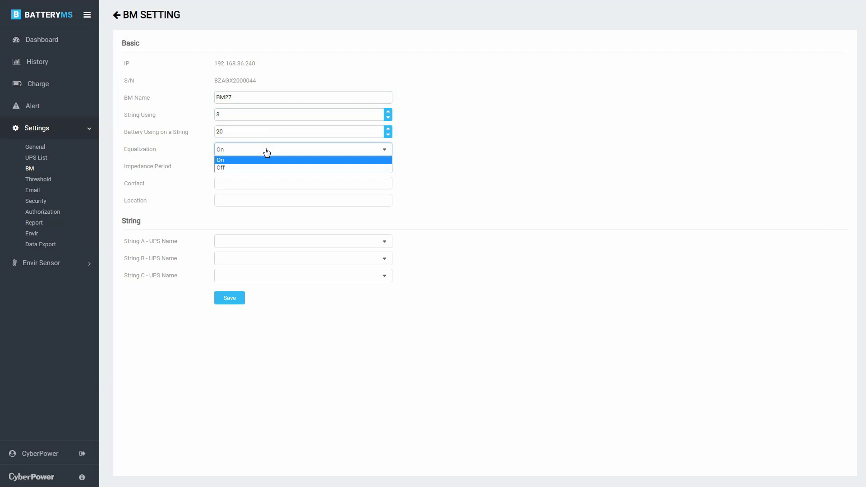
left_click(265, 149)
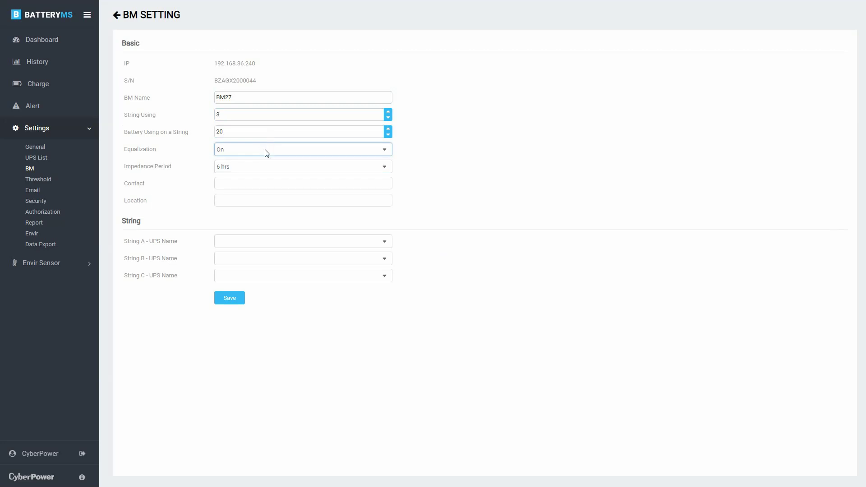
left_click(266, 166)
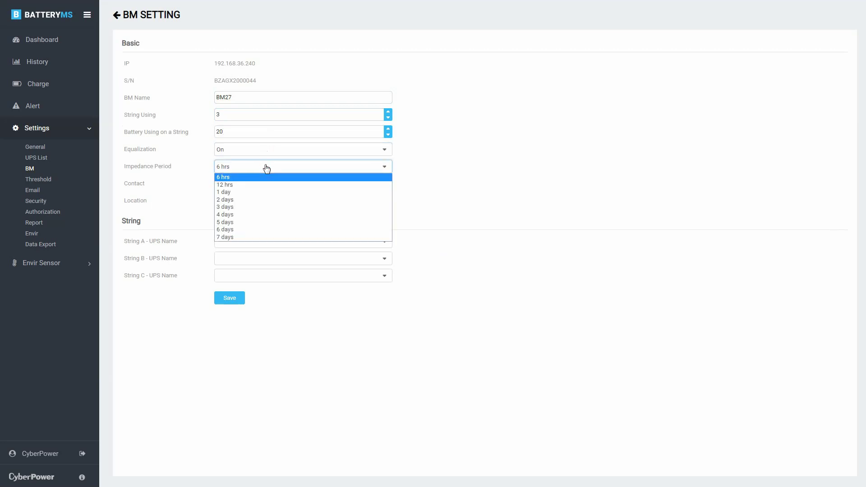
left_click(266, 168)
Step: Set BM27's contact to IT Manager and location to 12F Server Room
left_click(261, 180)
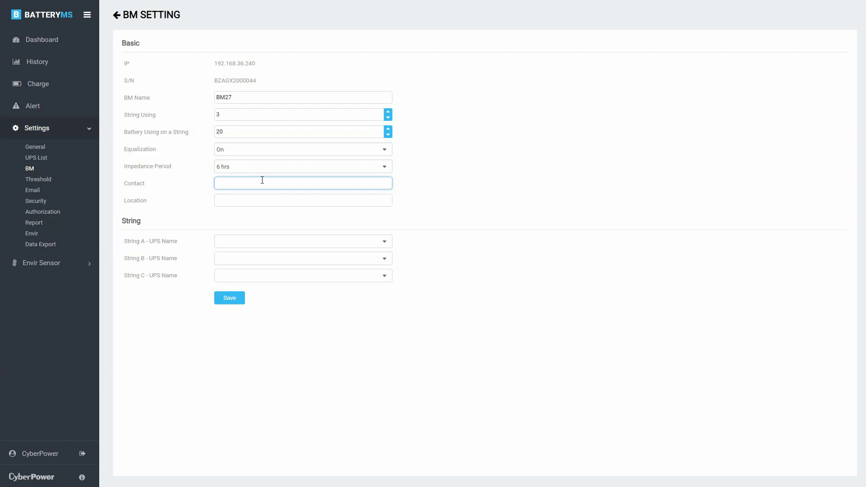
type("IT Manager")
left_click(261, 198)
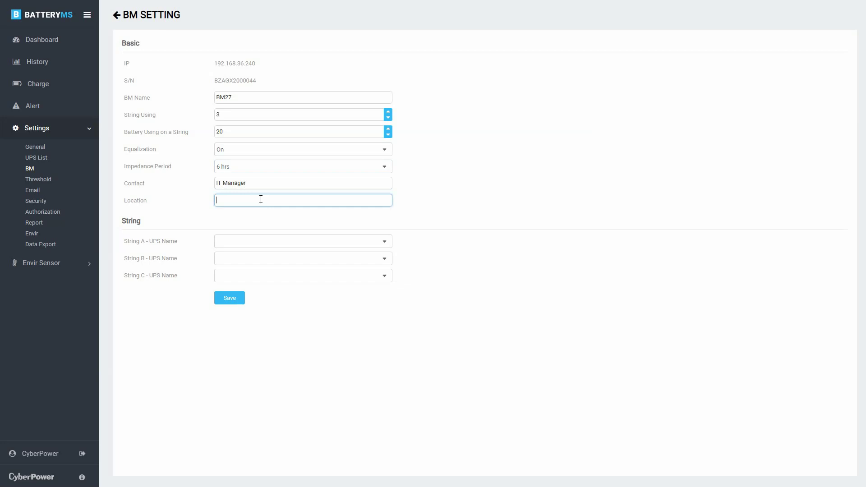
type("12F ")
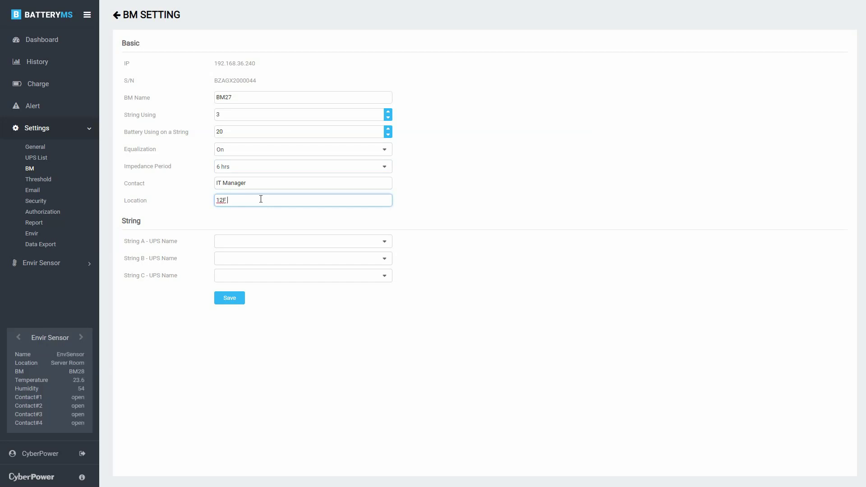
type("Server Room")
Step: Assign UPS OL10K to strings A, B and C, save, and return to the Dashboard
left_click(301, 241)
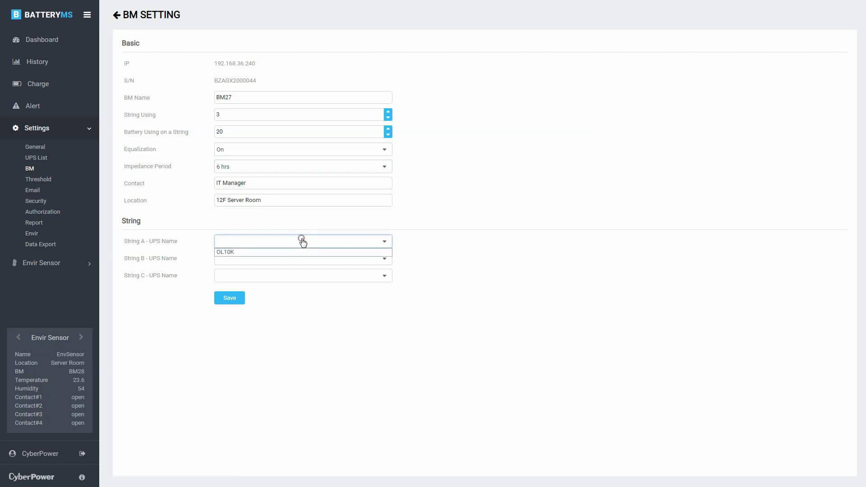
left_click(303, 252)
left_click(300, 258)
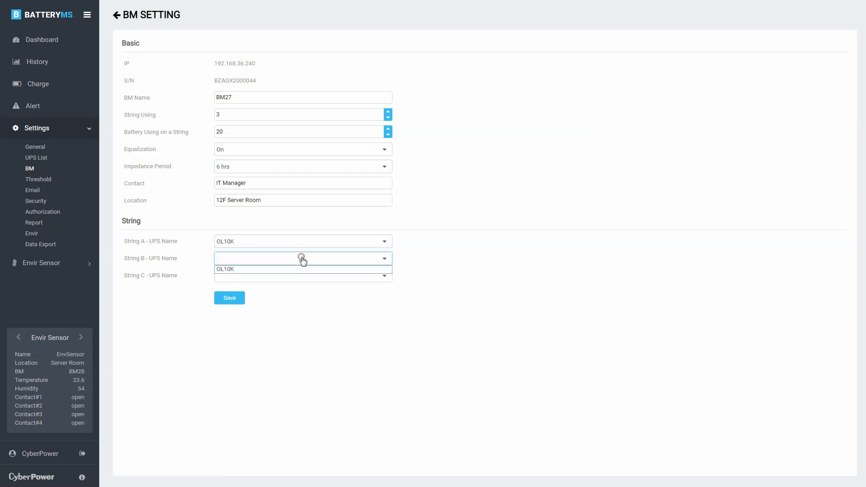
left_click(303, 269)
left_click(303, 276)
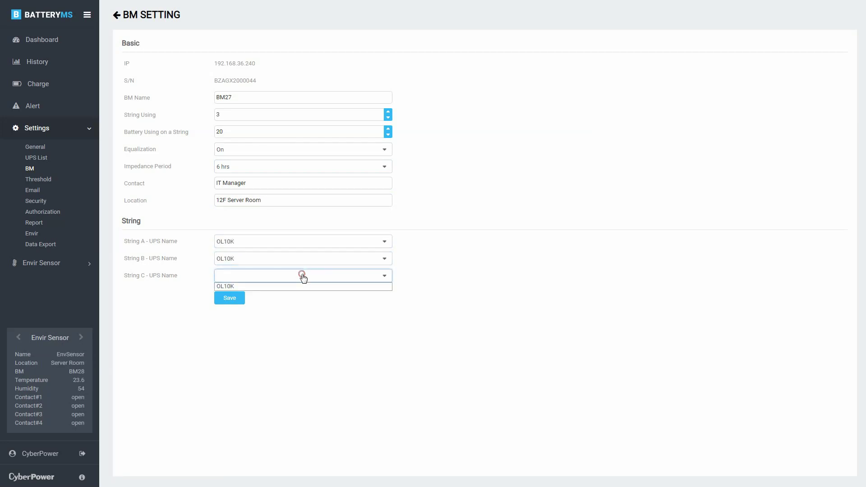
left_click(302, 286)
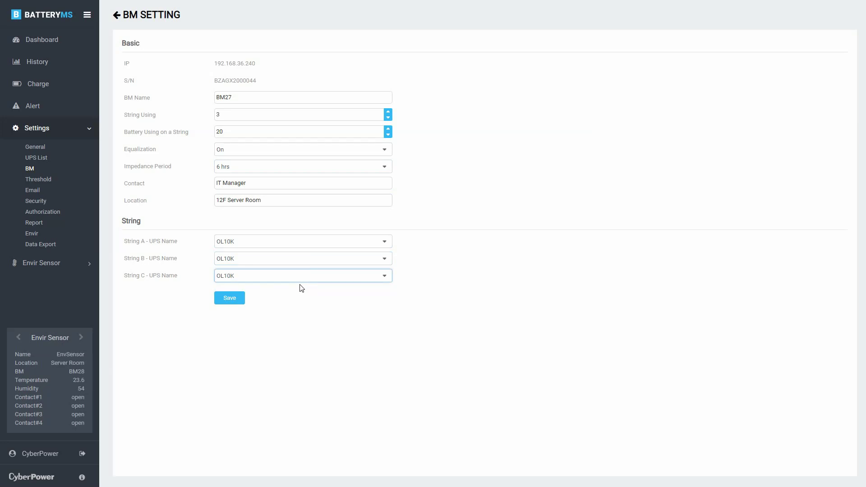
left_click(232, 299)
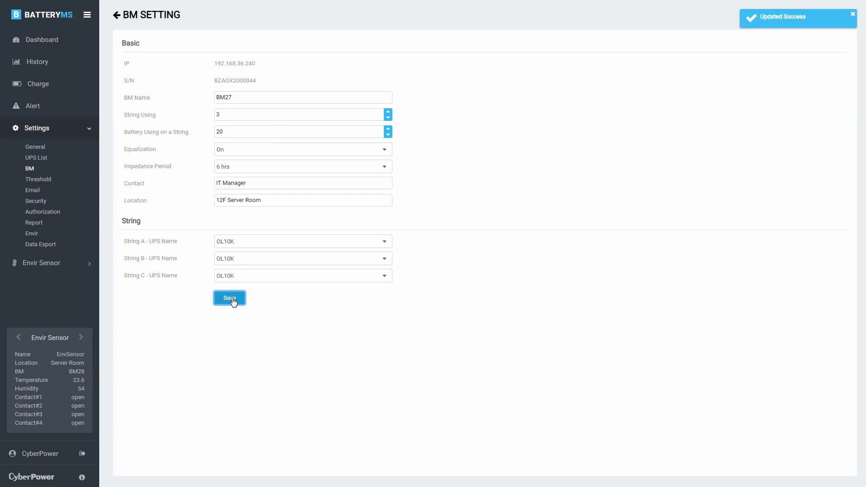
left_click(53, 44)
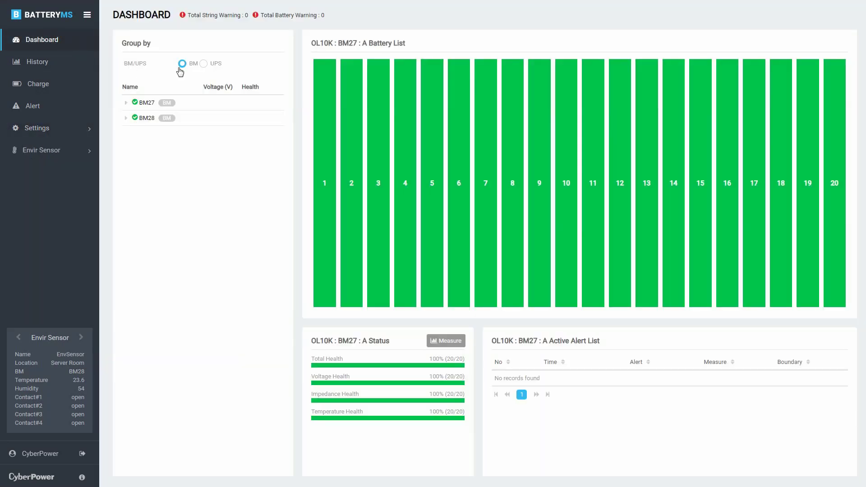
Step: Group the dashboard list by UPS and expand the Envir Sensor pages
left_click(203, 64)
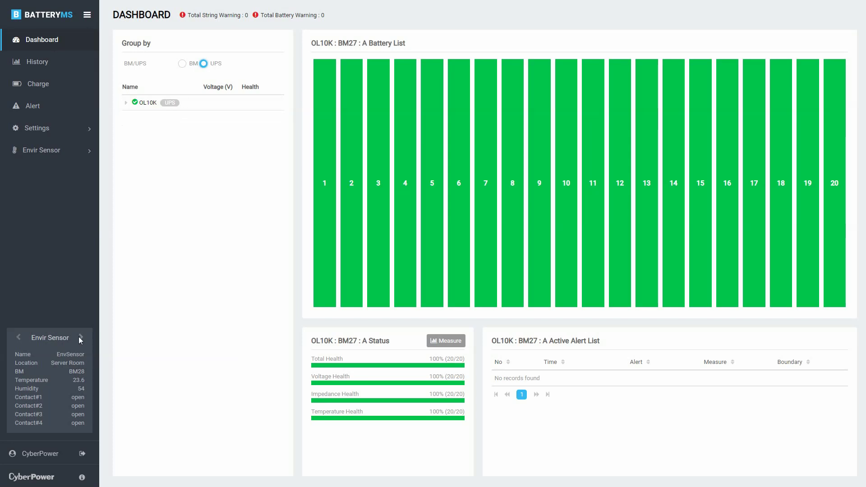
left_click(78, 153)
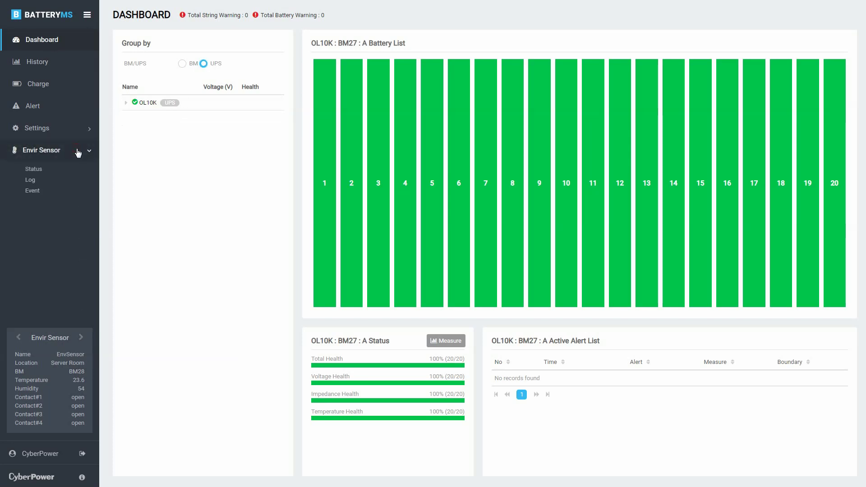
Step: View the Envir Sensor status, then open EnvSensor's threshold settings under Settings > Envir
left_click(56, 172)
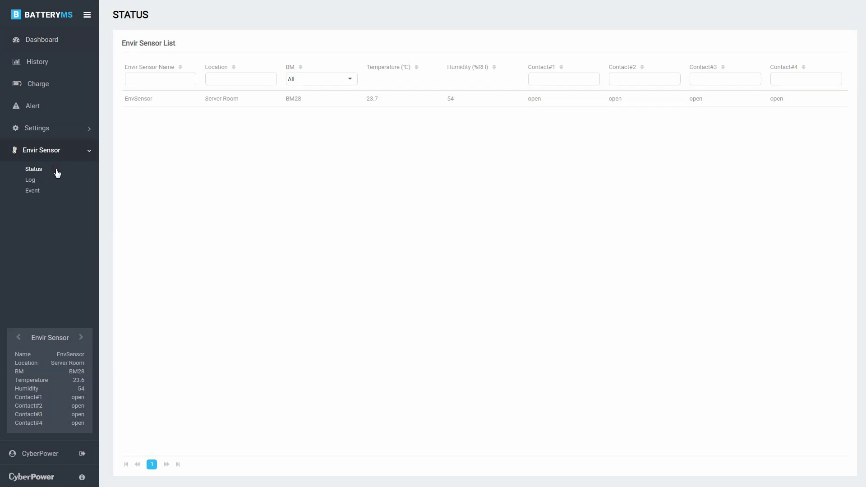
left_click(64, 132)
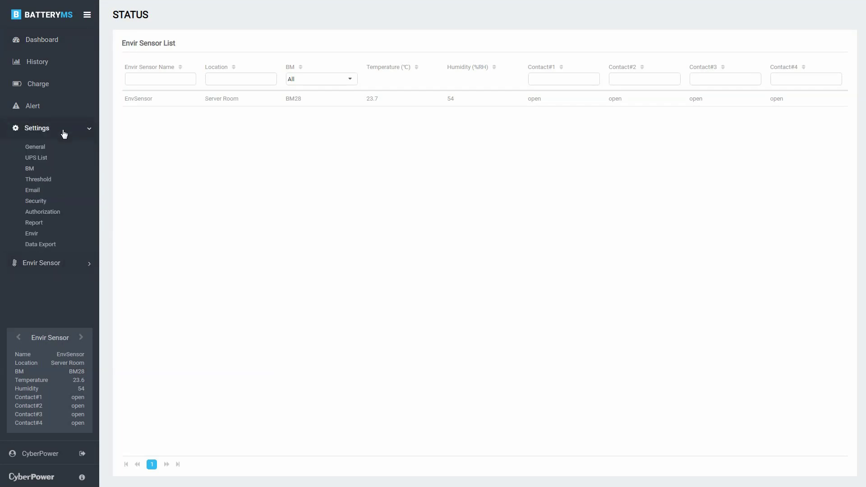
left_click(38, 235)
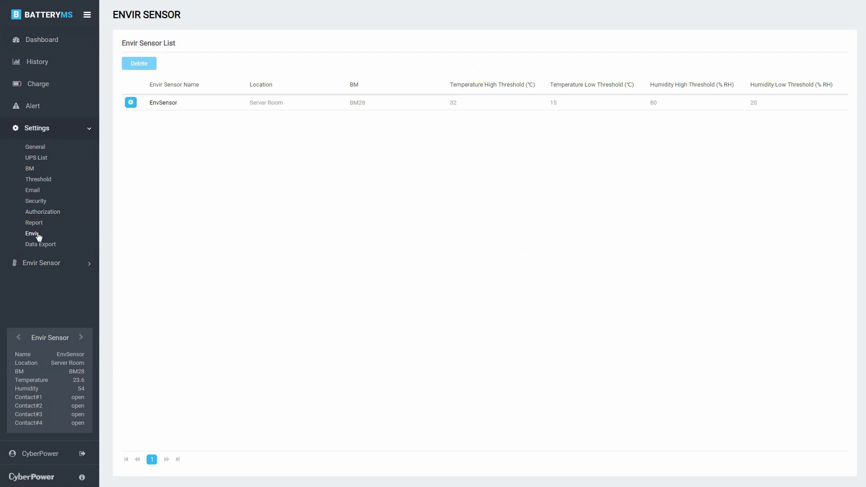
left_click(130, 103)
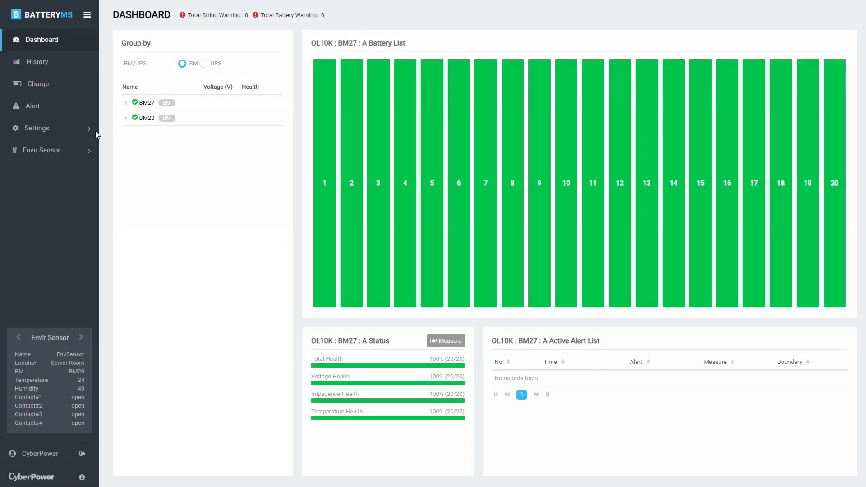
Step: On the Threshold page, select BM27, string A and the Voltage parameter
left_click(79, 132)
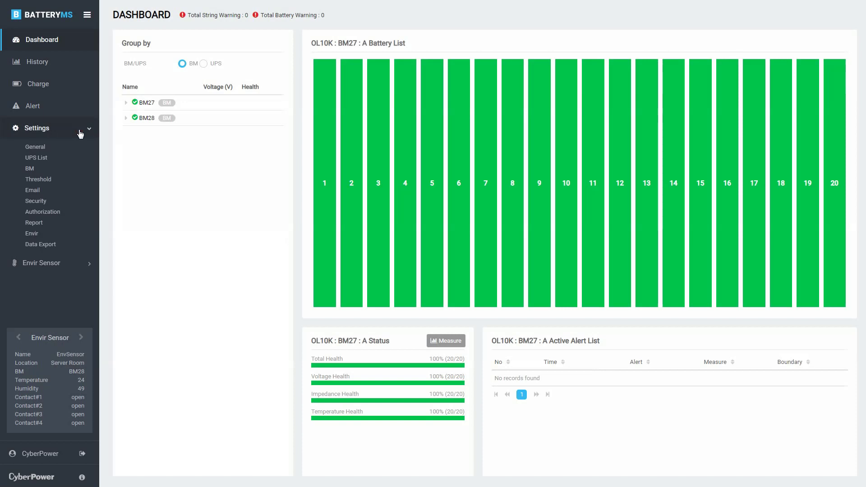
left_click(62, 182)
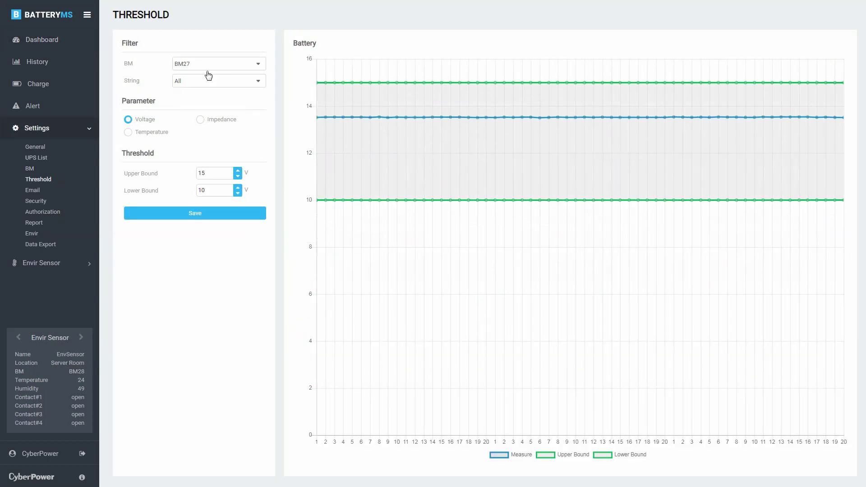
left_click(222, 64)
left_click(222, 72)
left_click(220, 79)
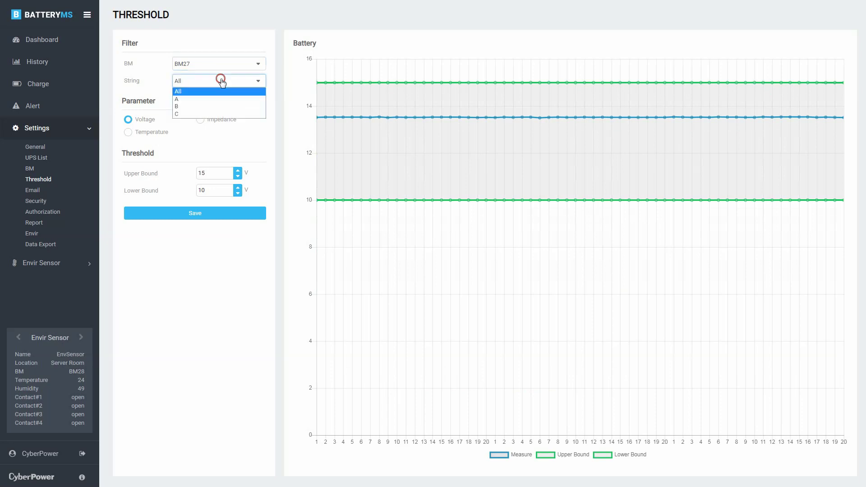
left_click(220, 98)
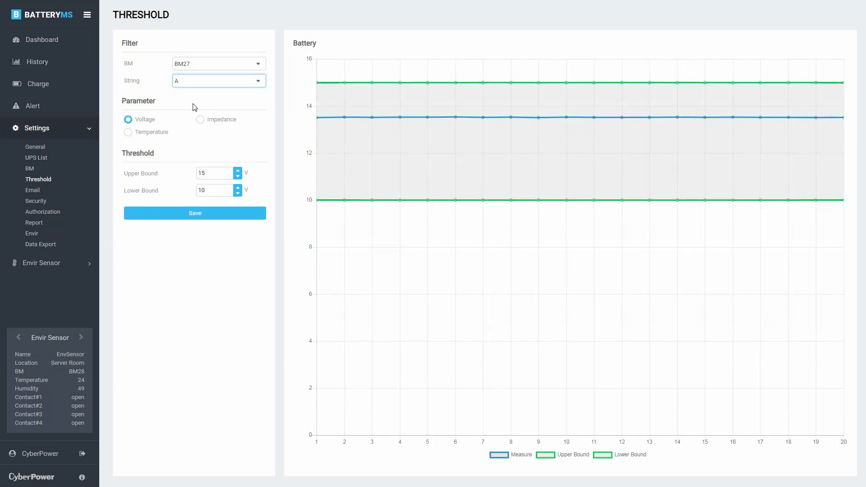
left_click(128, 120)
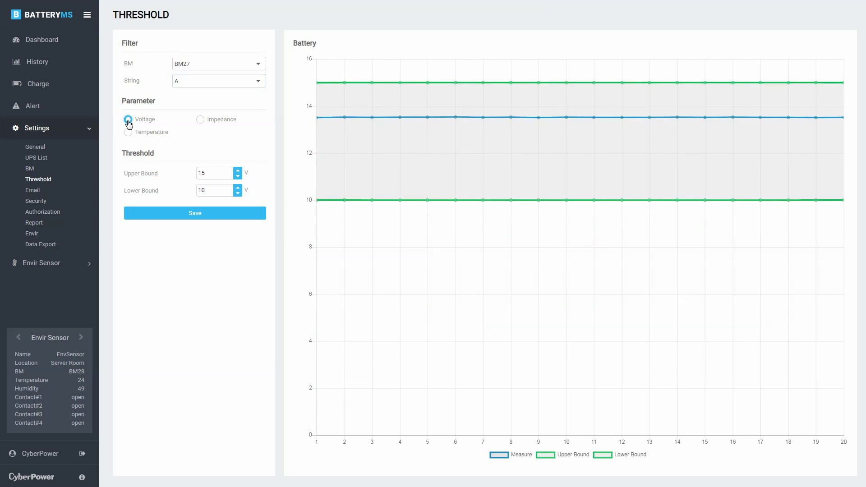
Step: Set the voltage upper bound to 15.2 and lower bound to 9.8, then save
left_click(236, 170)
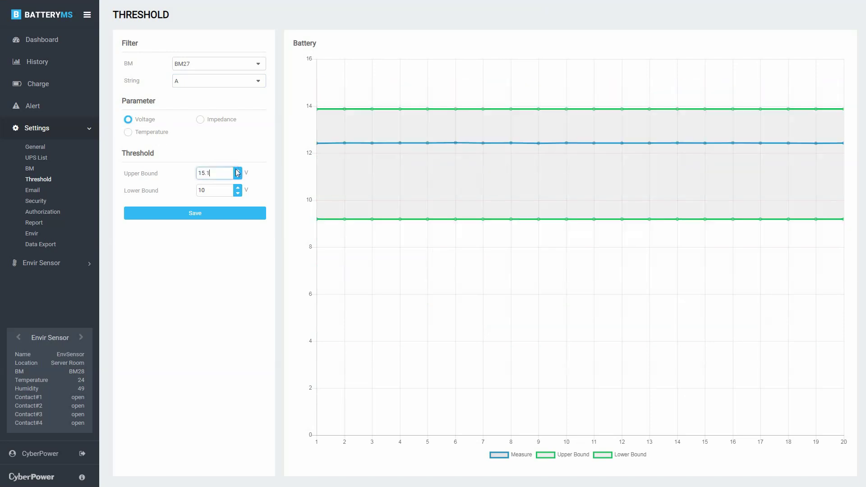
left_click(237, 171)
left_click(237, 193)
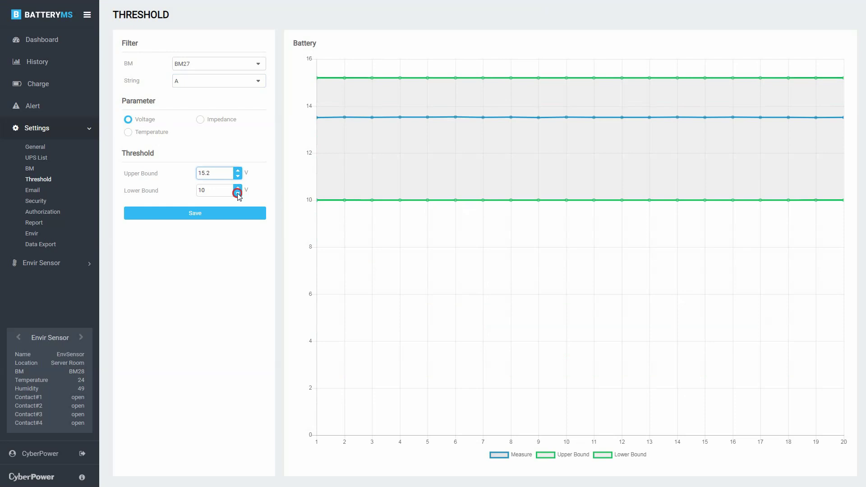
left_click(237, 194)
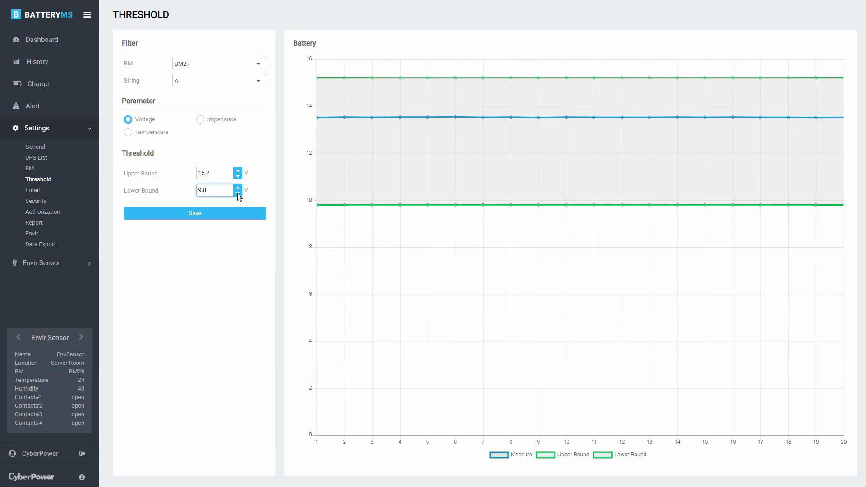
left_click(196, 214)
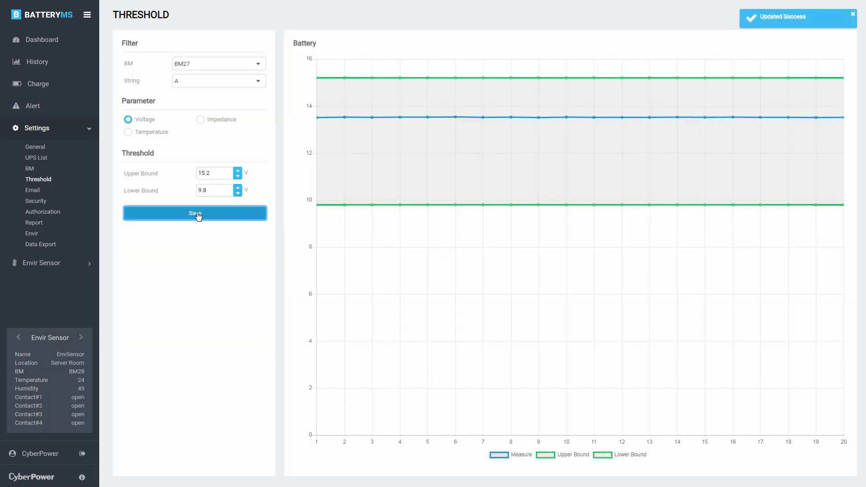
Step: Review BM27's impedance thresholds for battery 1, trying Absolute and then Relative limits
left_click(200, 120)
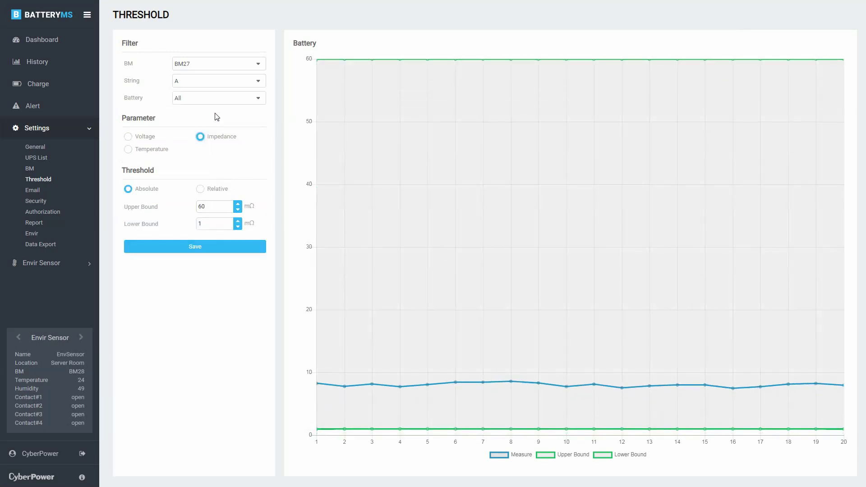
left_click(254, 100)
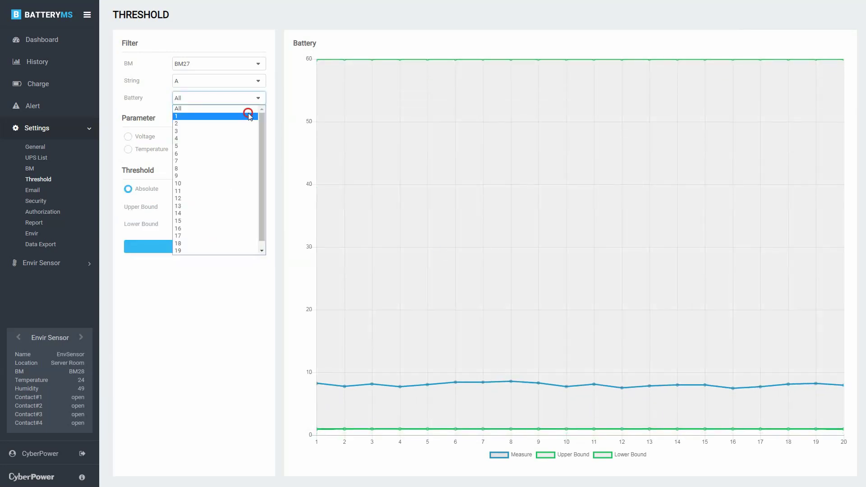
left_click(248, 112)
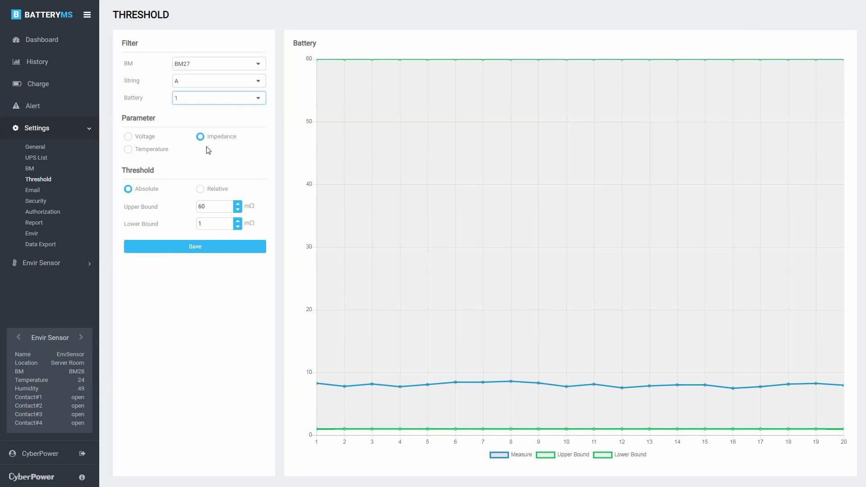
left_click(128, 190)
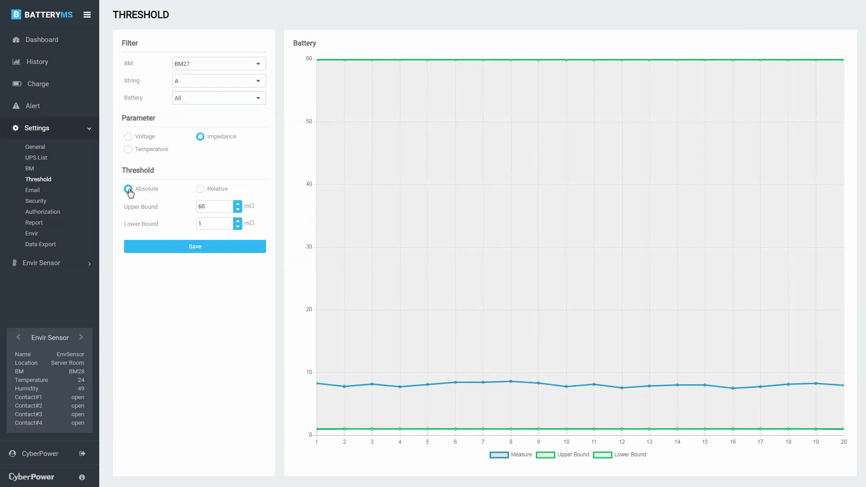
left_click(200, 188)
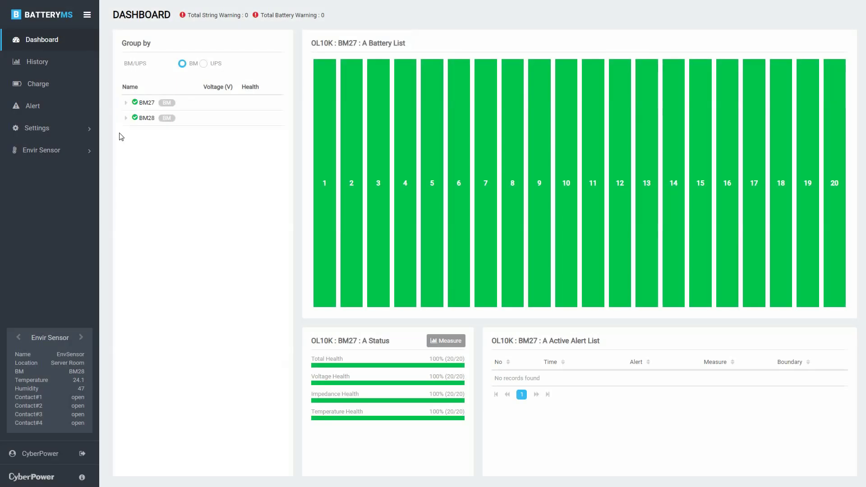
Step: Confirm the Generic provider, mail.domain.com server, sender address, no security and port 25
left_click(83, 133)
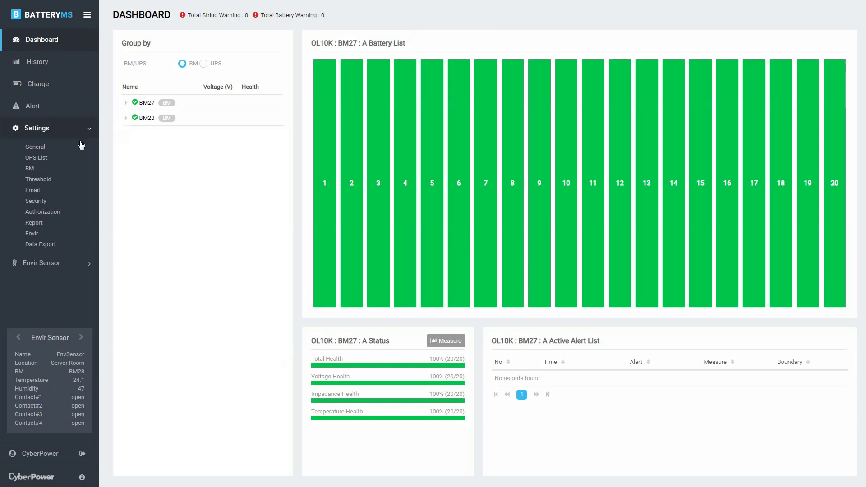
left_click(65, 191)
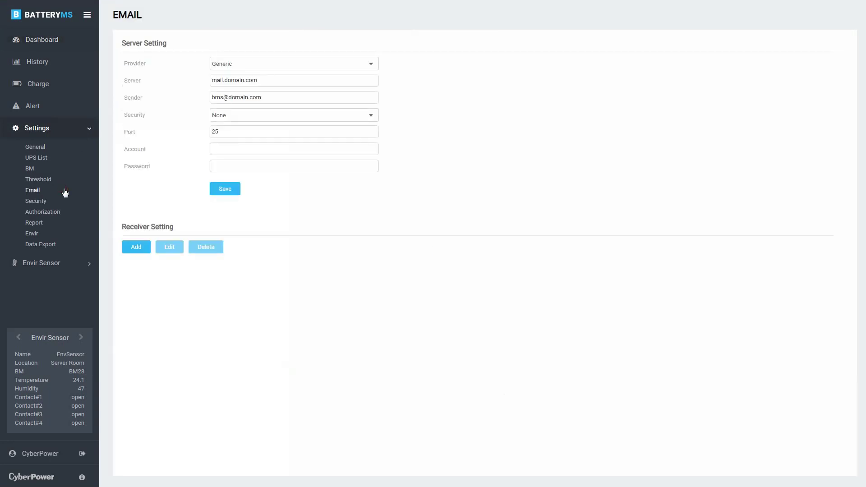
left_click(305, 67)
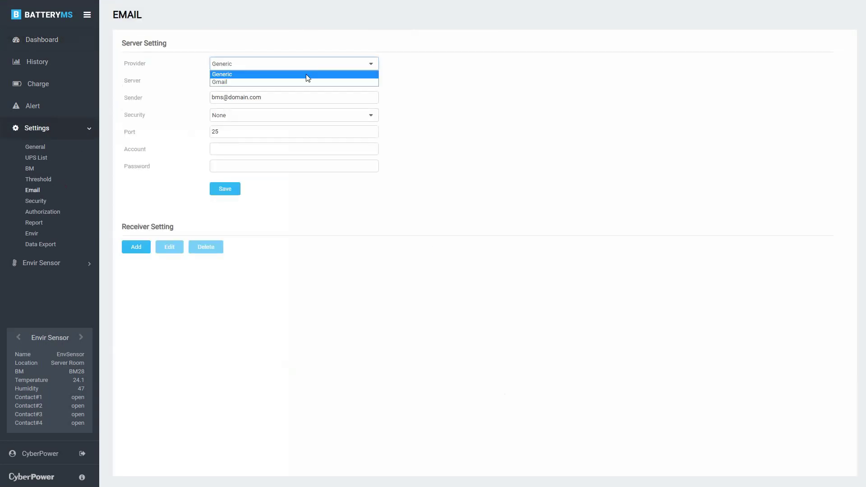
left_click(307, 74)
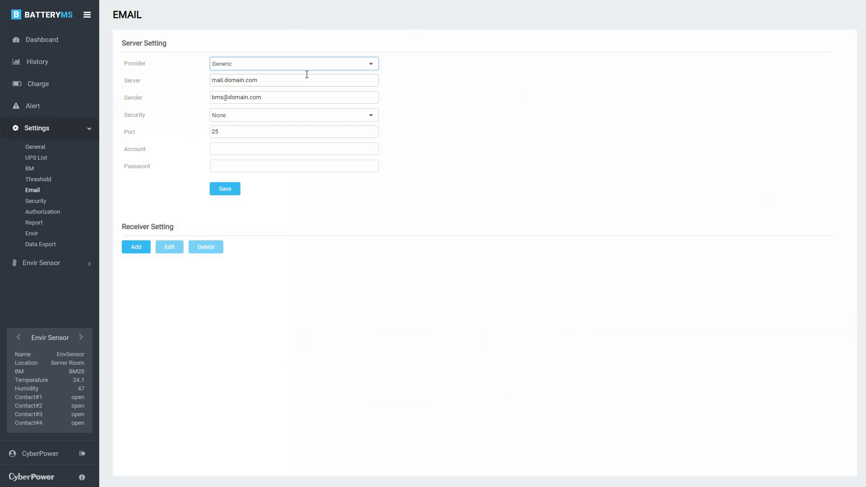
left_click(307, 82)
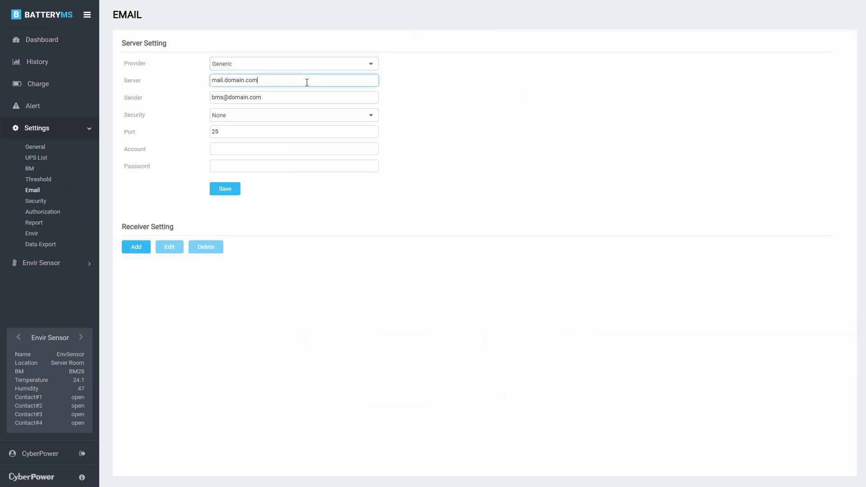
left_click(304, 97)
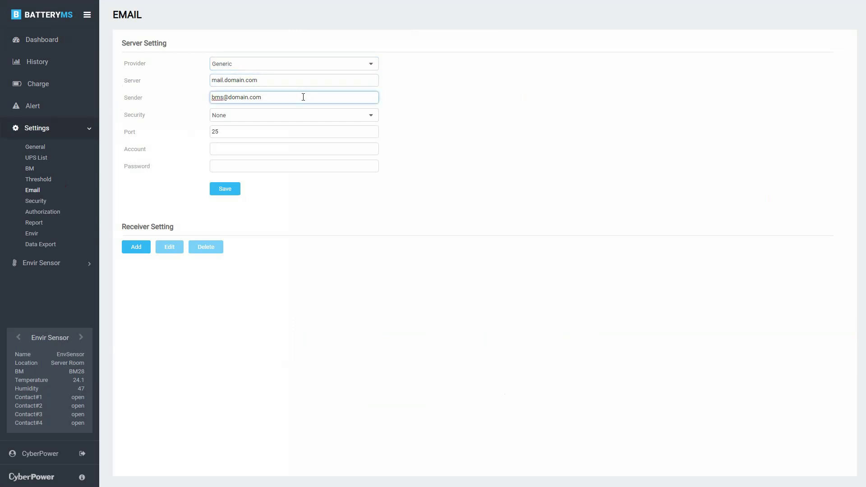
left_click(303, 115)
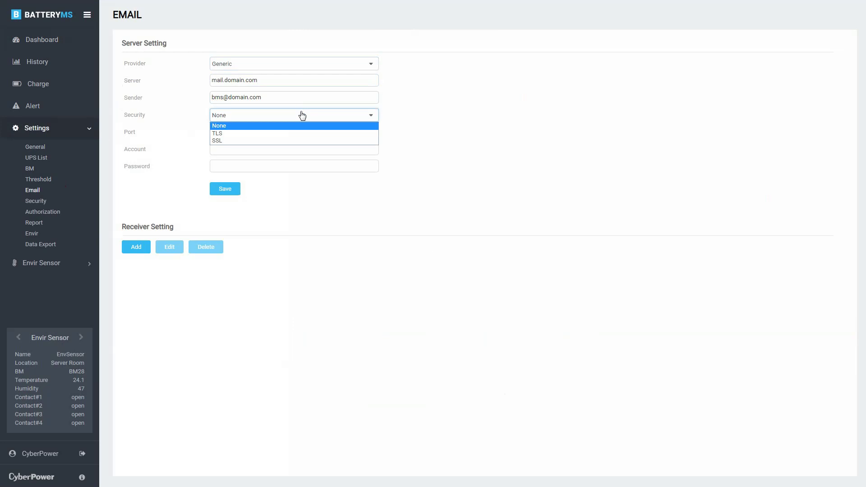
left_click(302, 115)
left_click(299, 130)
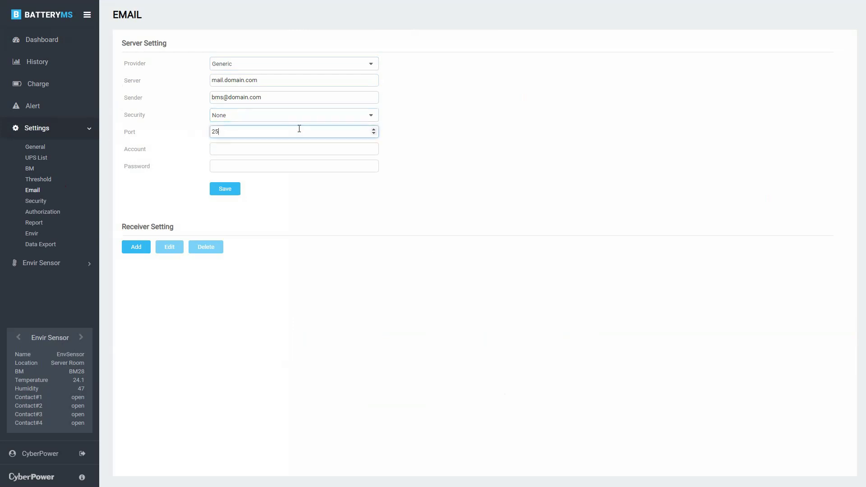
Step: Enter the mail account login and password, then save the email settings
left_click(288, 148)
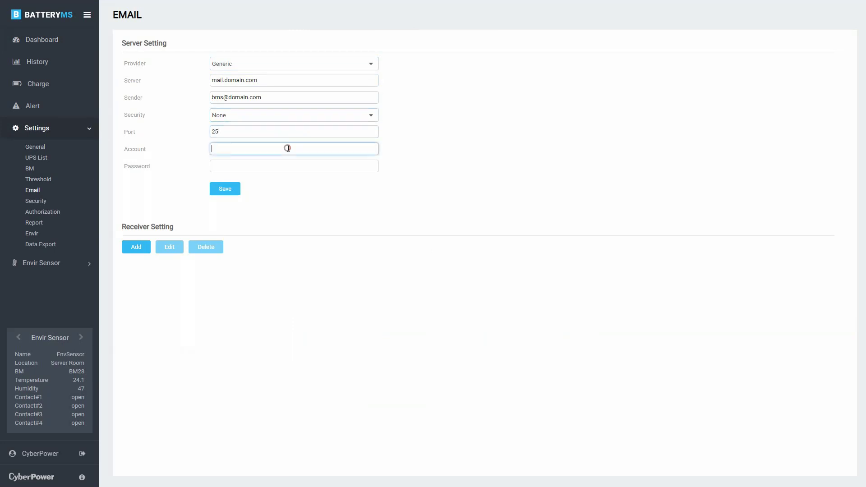
type("Admin")
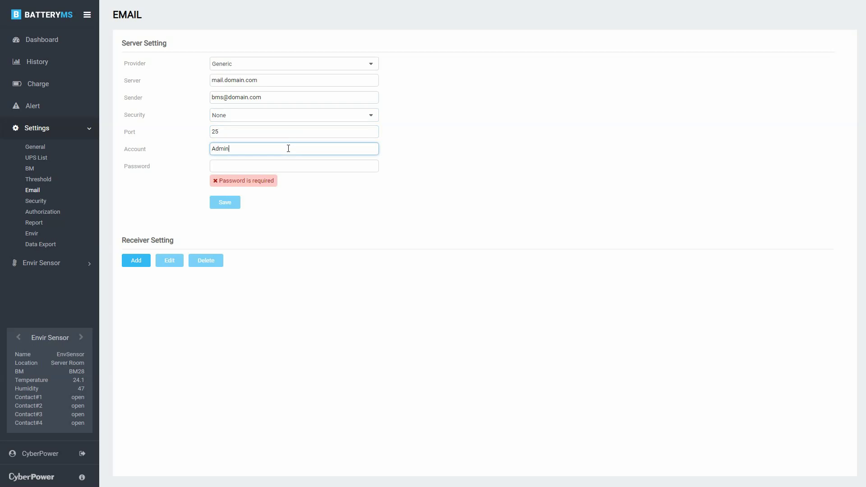
left_click(281, 167)
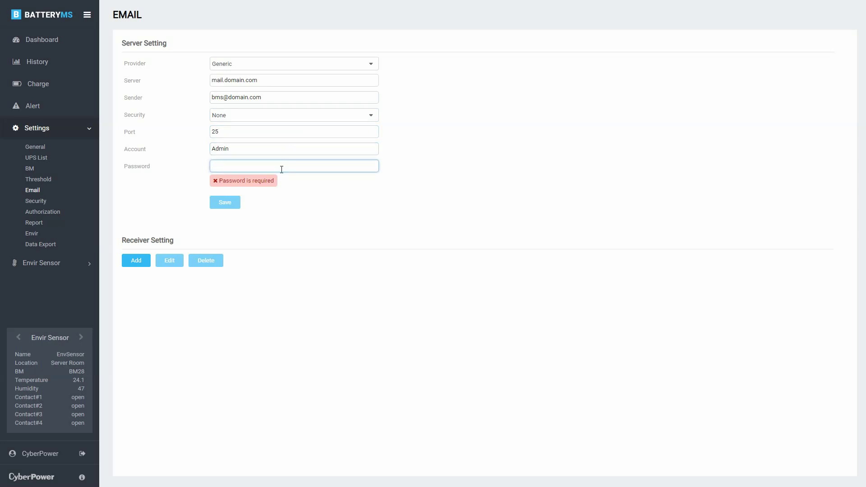
type("•••")
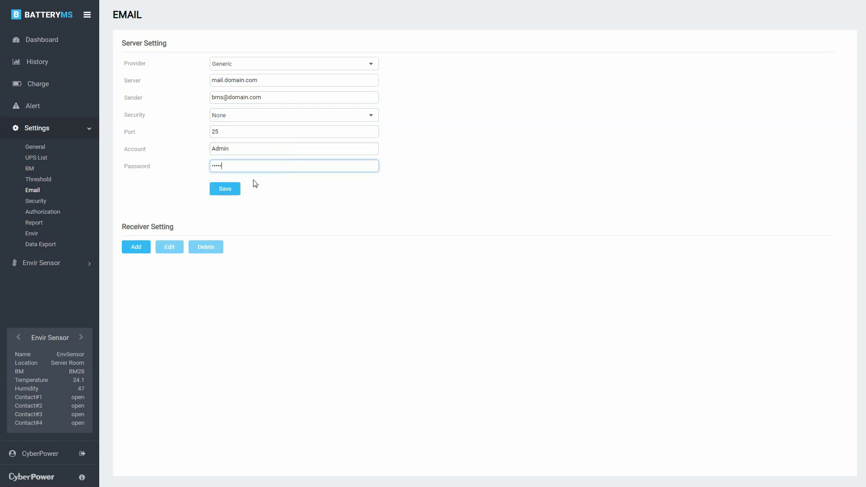
left_click(225, 189)
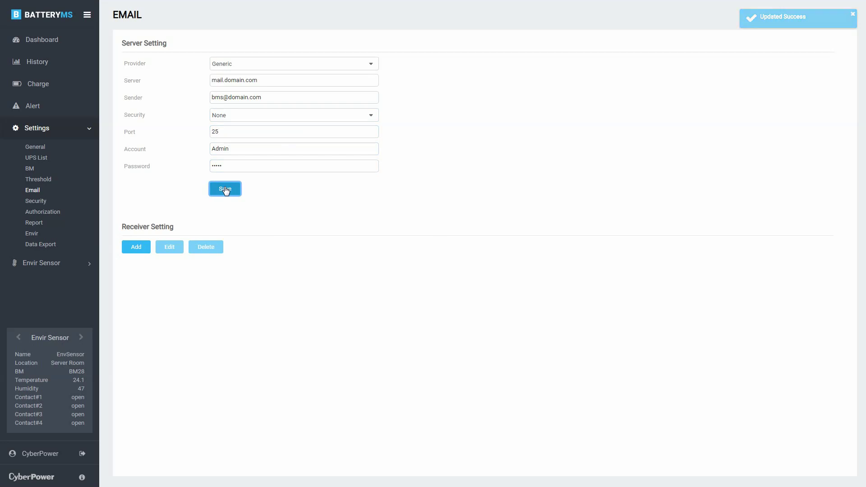
Step: Change the mail provider from Generic to Gmail
left_click(339, 65)
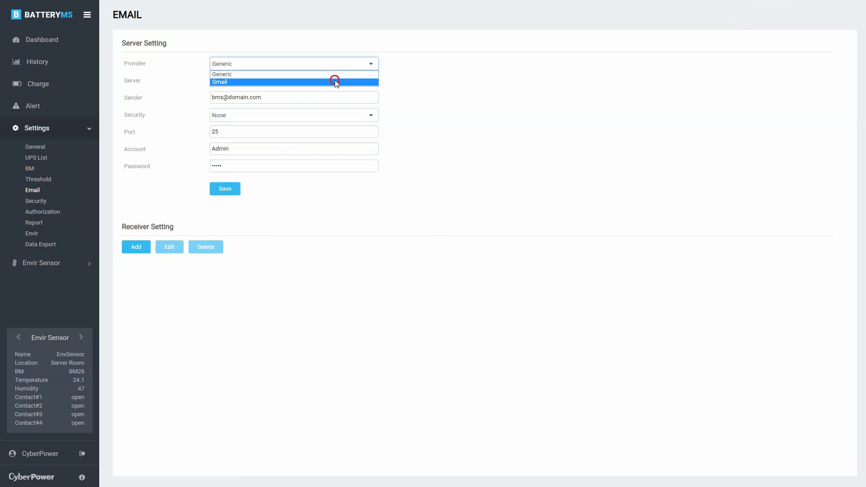
left_click(335, 81)
left_click(237, 84)
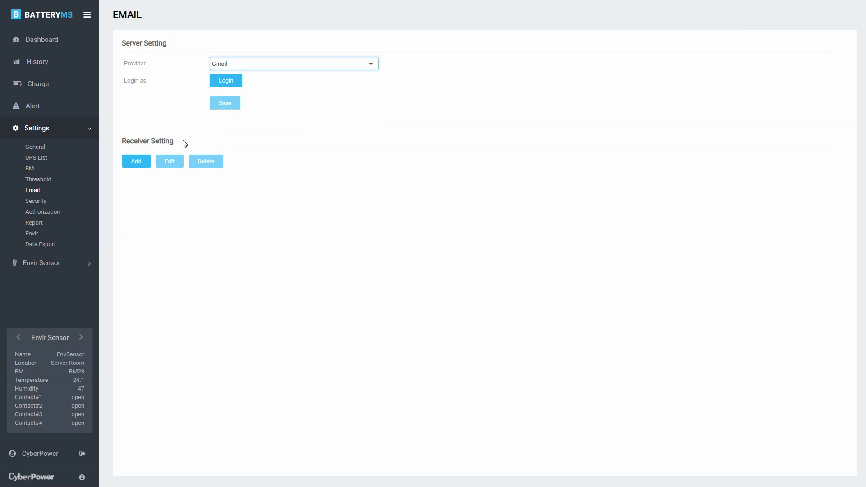
Step: Add receiver 'Manager' with the contact's e-mail address, enabling Alert and Report, and save
left_click(135, 162)
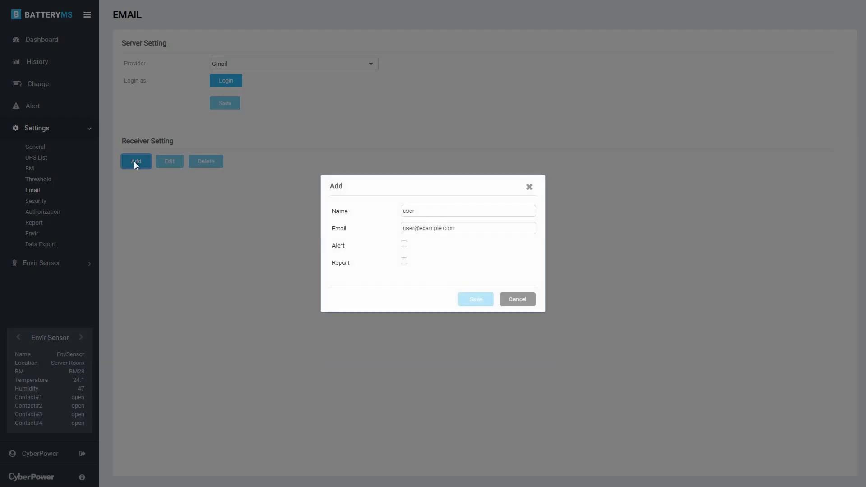
left_click(429, 207)
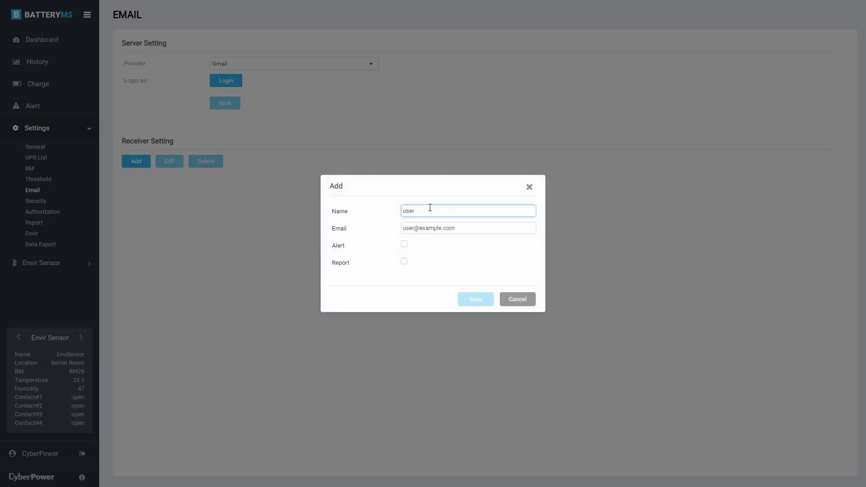
type("Manager")
left_click(430, 228)
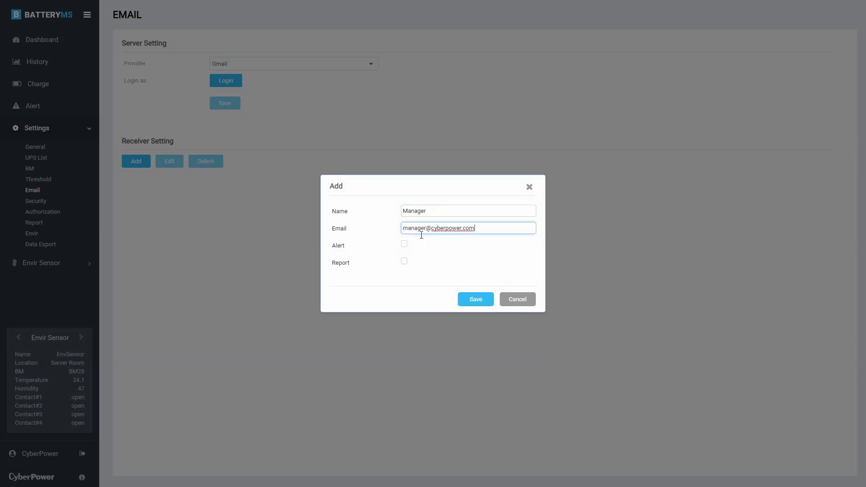
left_click(404, 244)
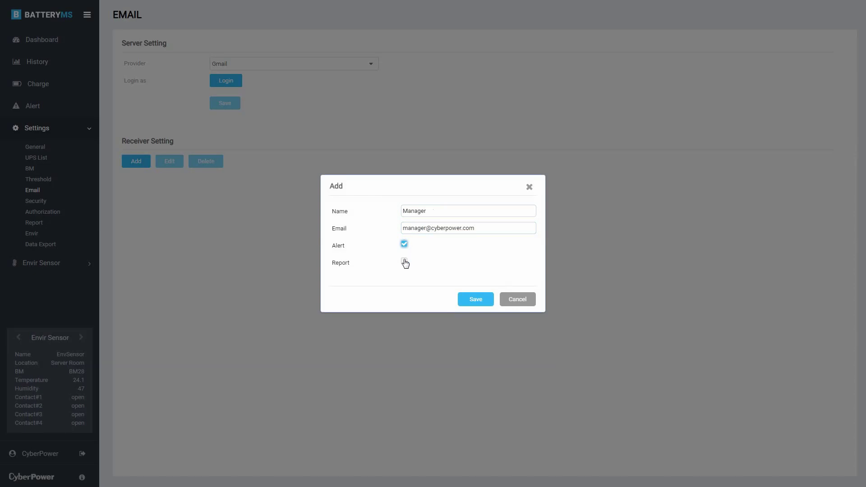
left_click(404, 263)
left_click(475, 299)
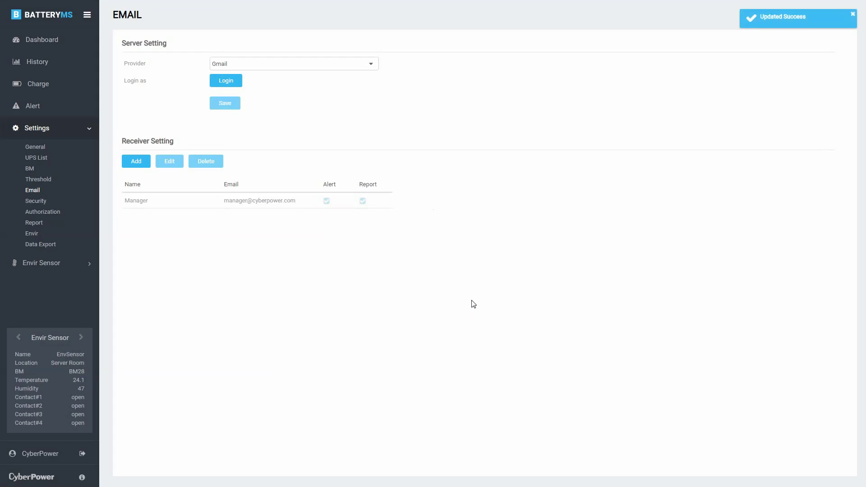